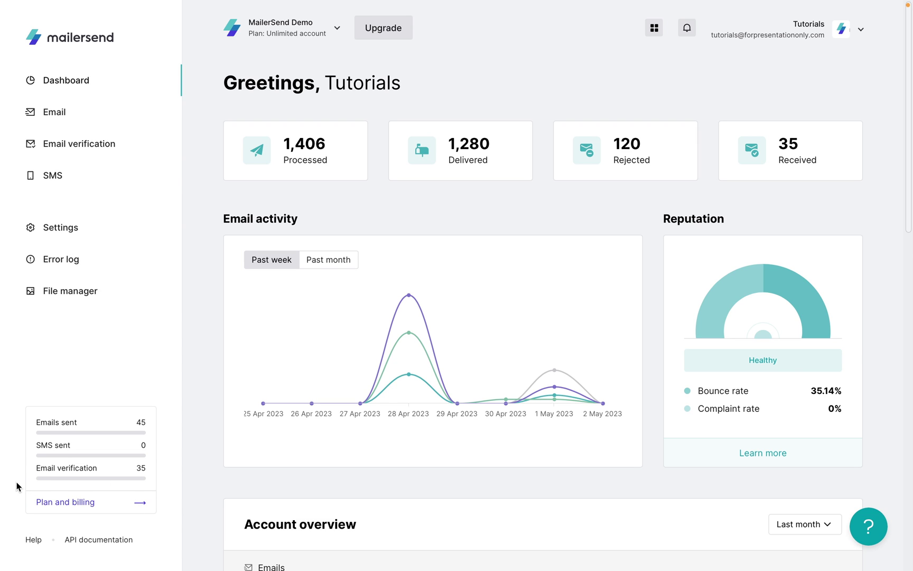
scroll(595, 235, "down", 1)
scroll(595, 236, "down", 4)
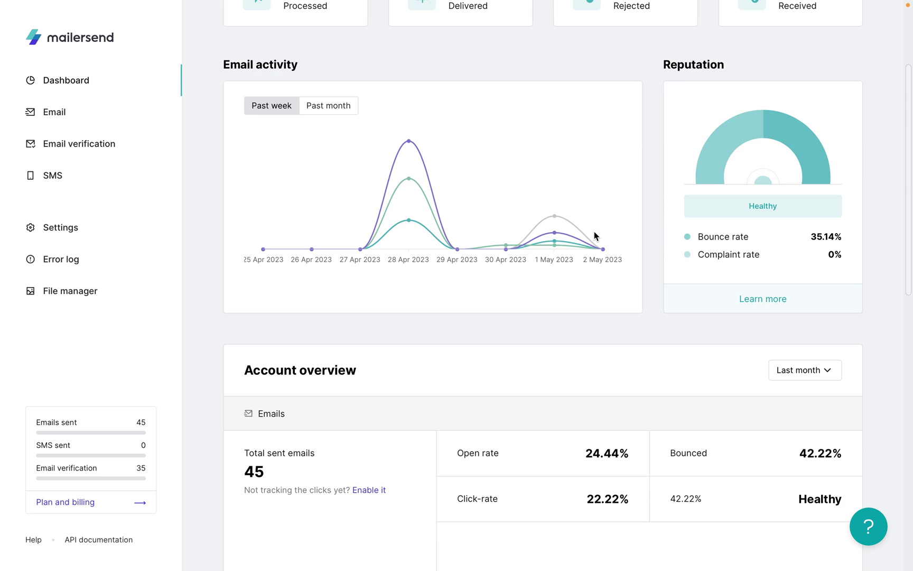
scroll(594, 236, "down", 5)
scroll(594, 237, "down", 3)
scroll(594, 237, "down", 9)
scroll(595, 237, "down", 2)
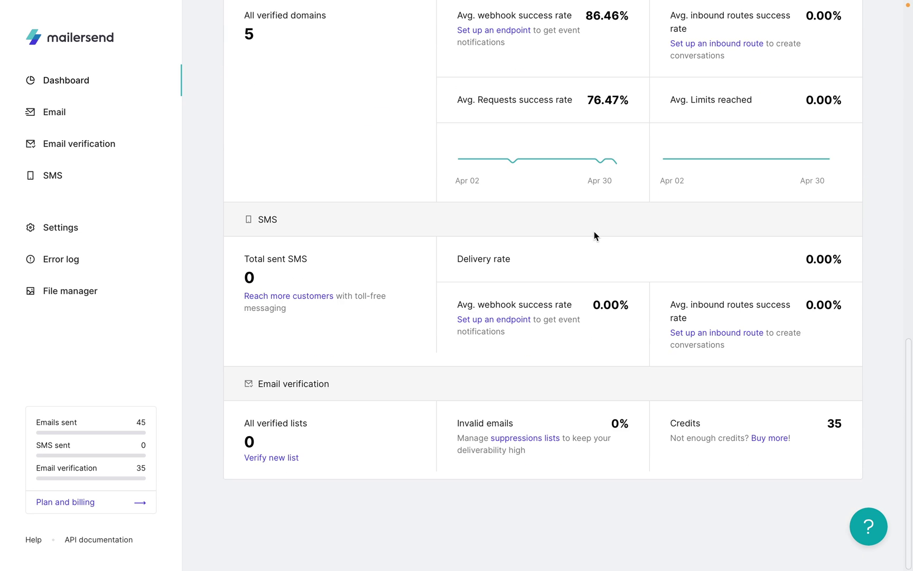
scroll(594, 231, "up", 15)
scroll(594, 231, "up", 5)
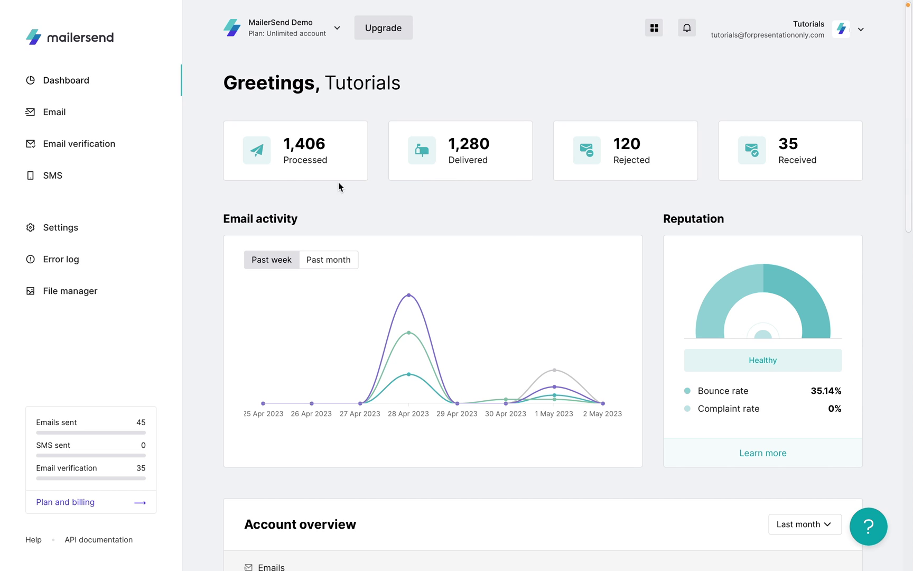
scroll(268, 183, "down", 1)
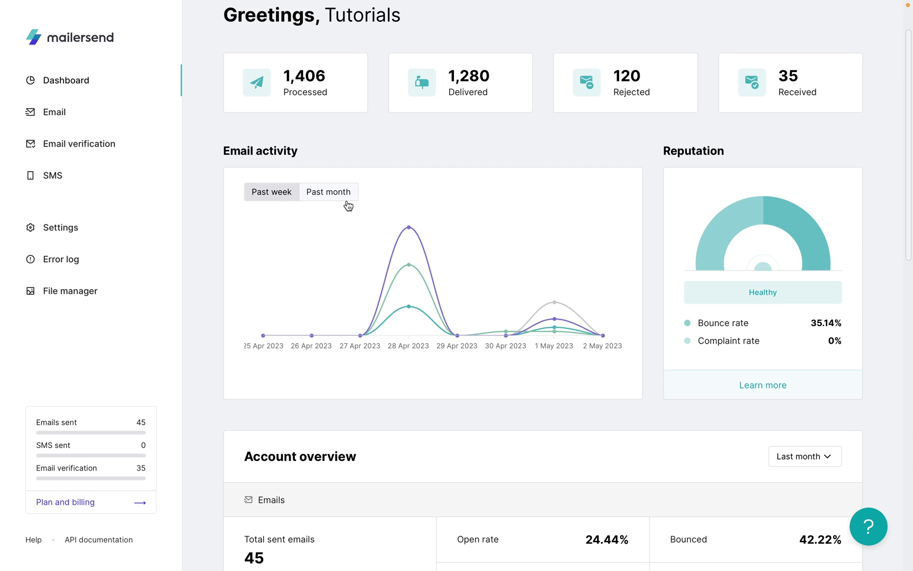
- Zoom the Email activity chart onto 27 Apr–1 May and highlight the Complaint rate label
left_click_drag(350, 306, 585, 307)
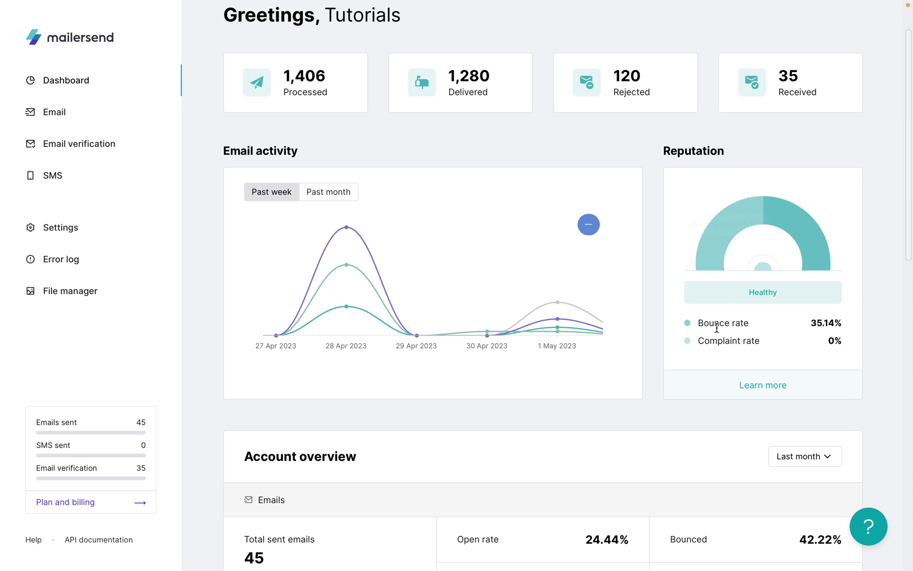
left_click_drag(700, 322, 783, 343)
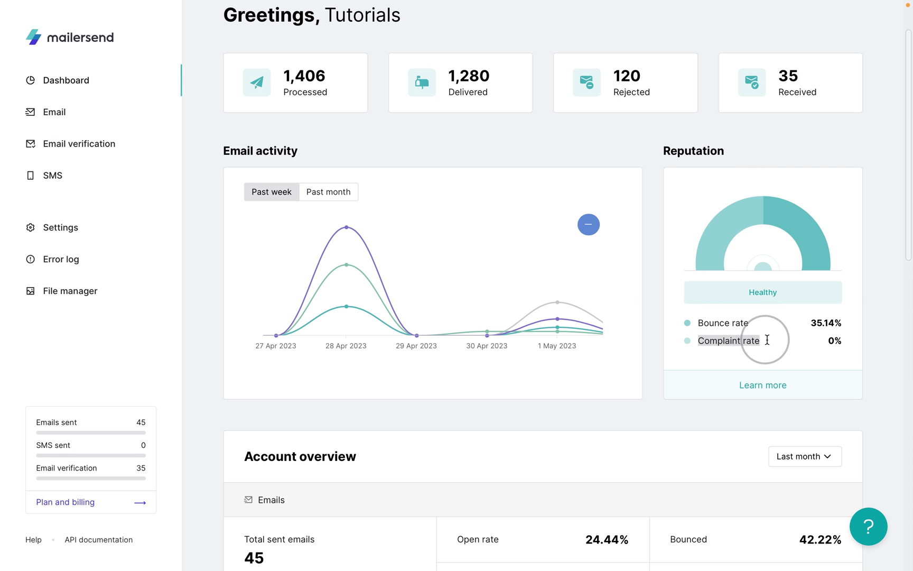
scroll(783, 343, "down", 1)
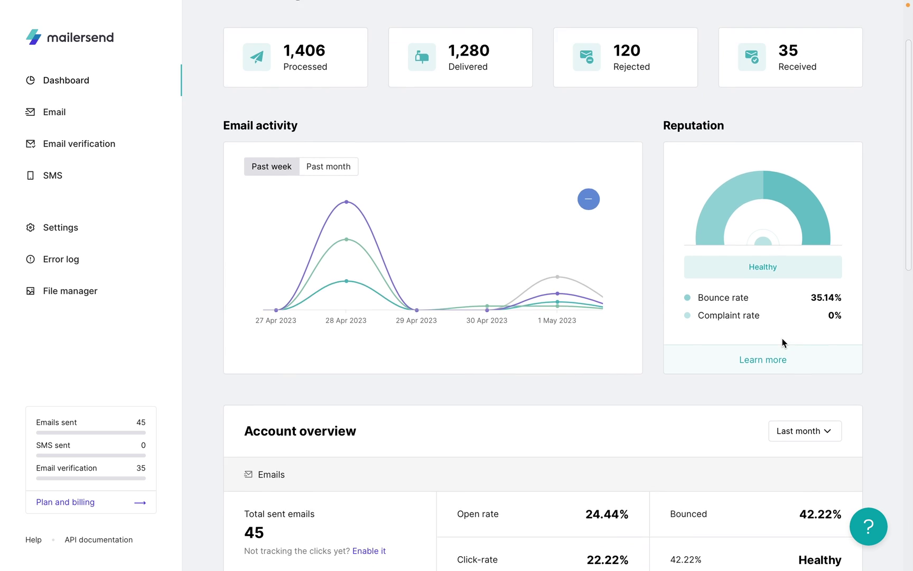
scroll(783, 343, "down", 2)
scroll(783, 343, "down", 2)
scroll(784, 343, "down", 1)
scroll(782, 343, "down", 3)
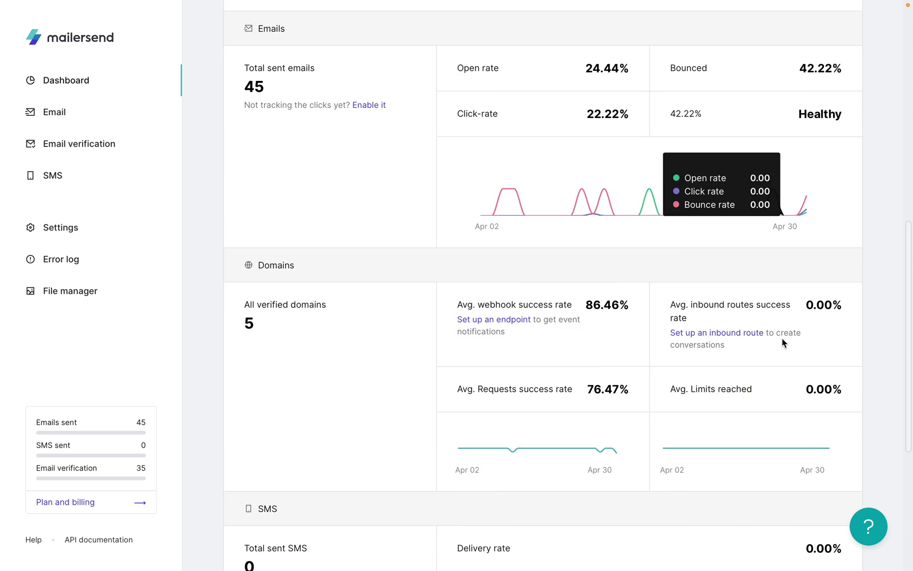
scroll(783, 343, "down", 2)
scroll(783, 343, "down", 3)
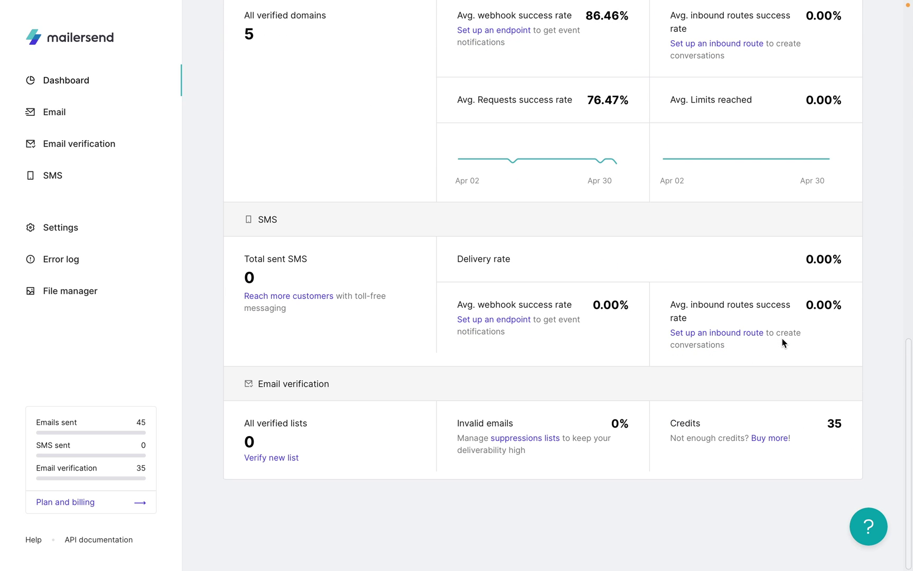
scroll(783, 343, "up", 1)
scroll(783, 343, "up", 1)
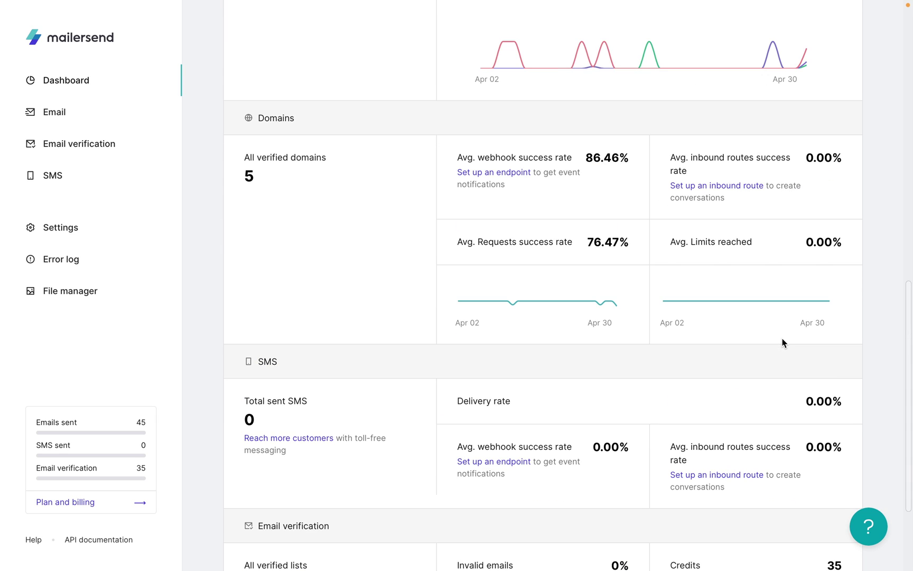
scroll(783, 343, "up", 4)
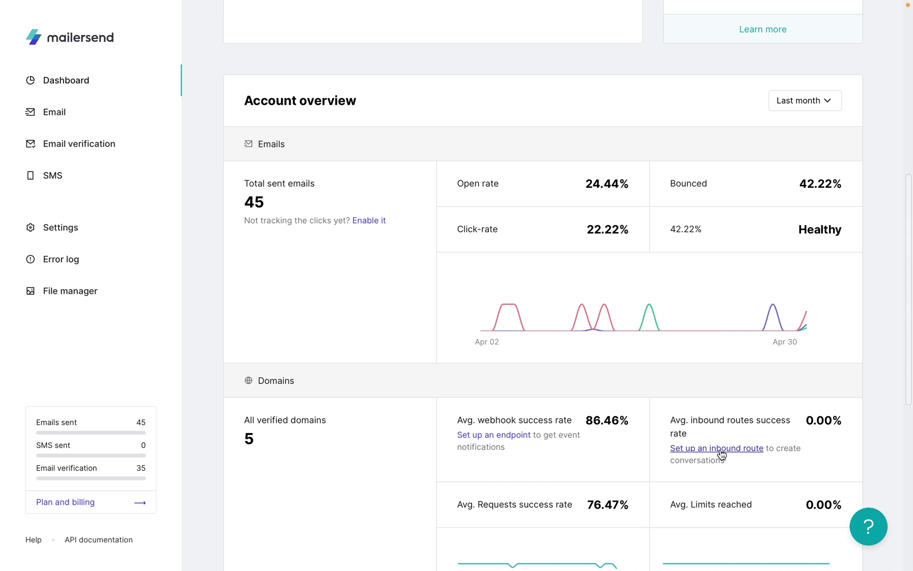
- Expand Email in the sidebar and open the Domains list of sending domains
left_click(107, 114)
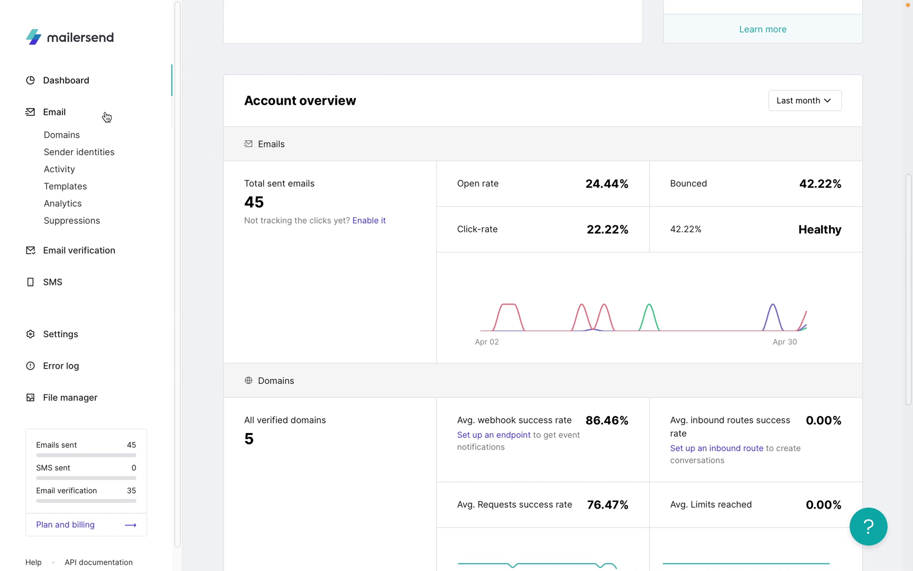
left_click(100, 137)
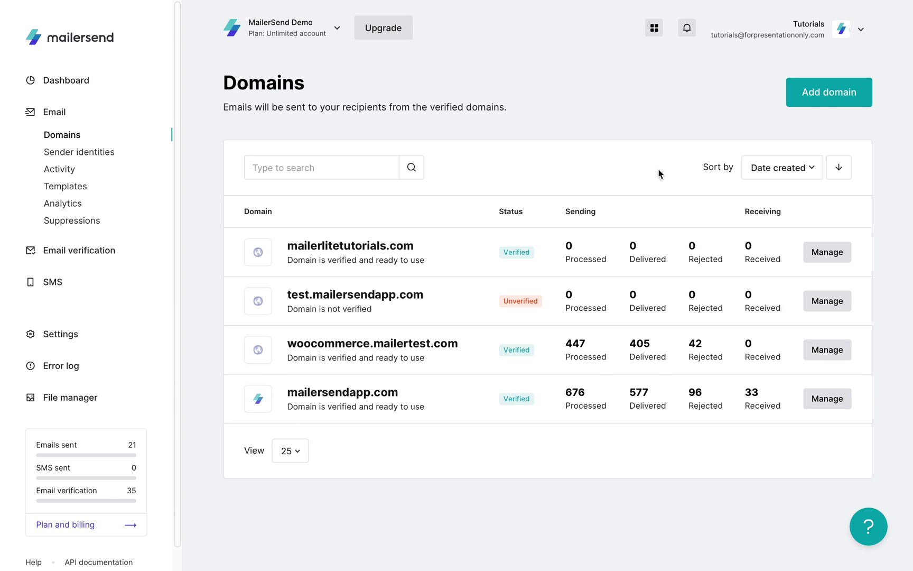
- Review mailerlitetutorials.com's SPF, DKIM and Return-Path DNS records, then close them
left_click(826, 260)
left_click(835, 110)
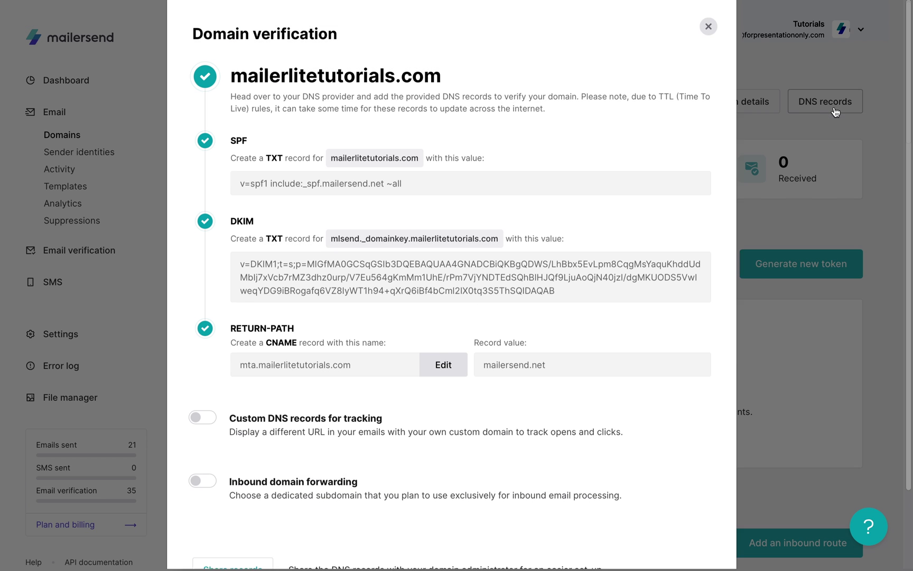
scroll(509, 196, "down", 3)
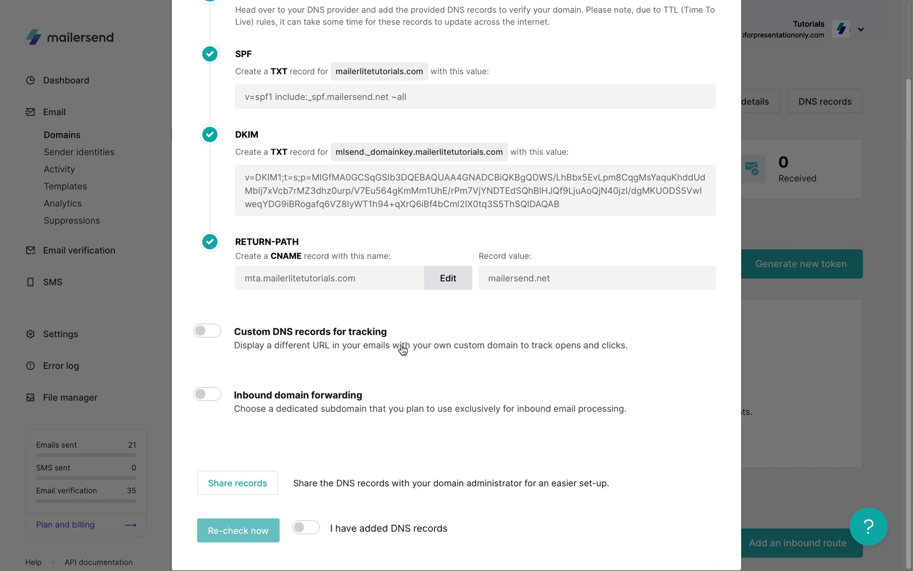
left_click(809, 350)
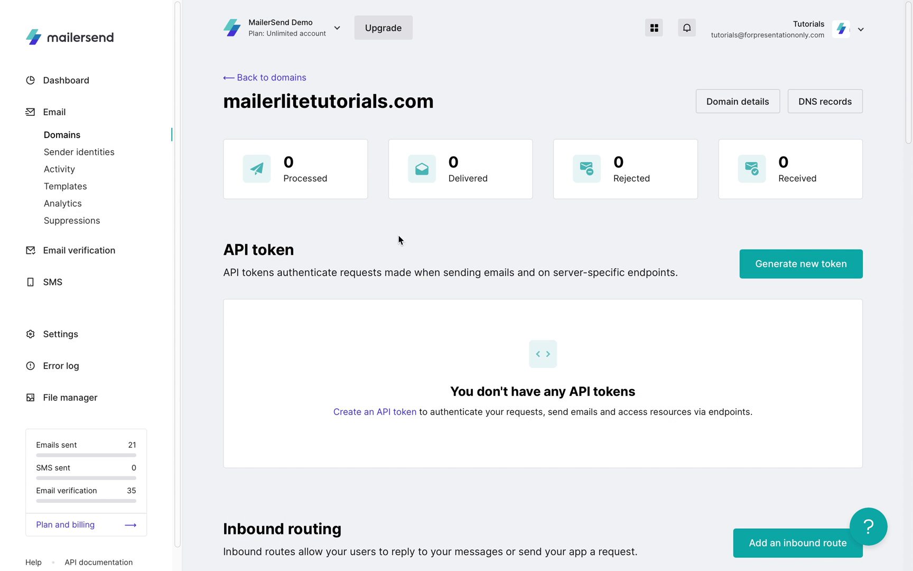
scroll(706, 232, "down", 1)
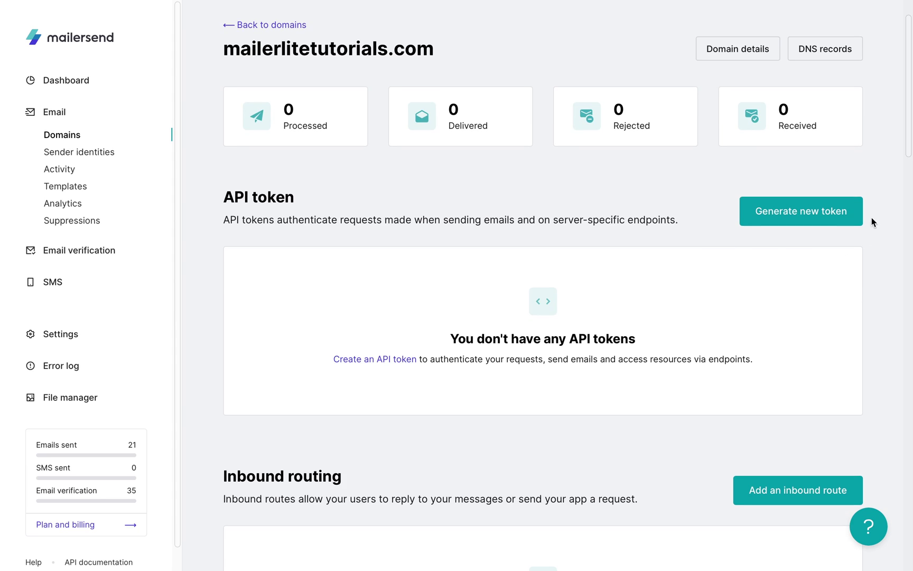
scroll(492, 201, "down", 3)
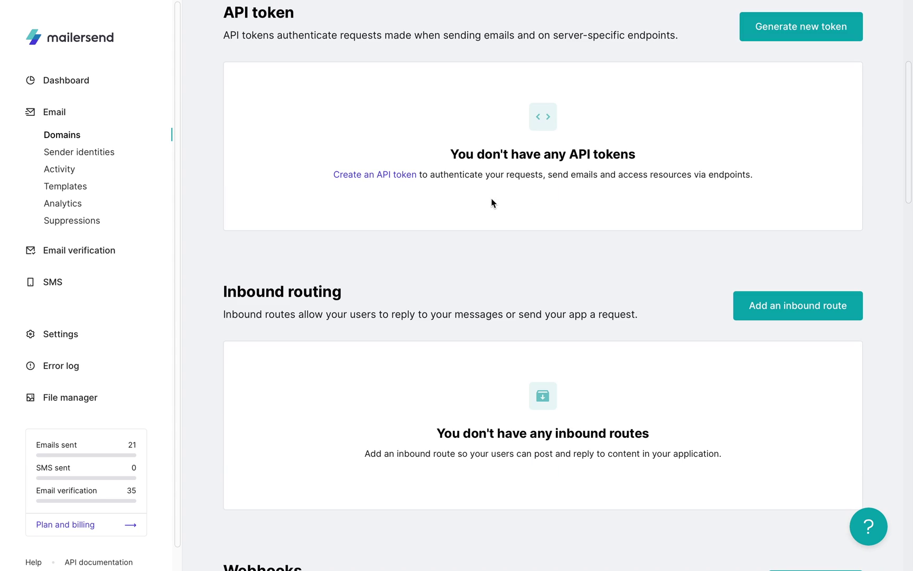
scroll(669, 310, "down", 4)
scroll(667, 306, "down", 1)
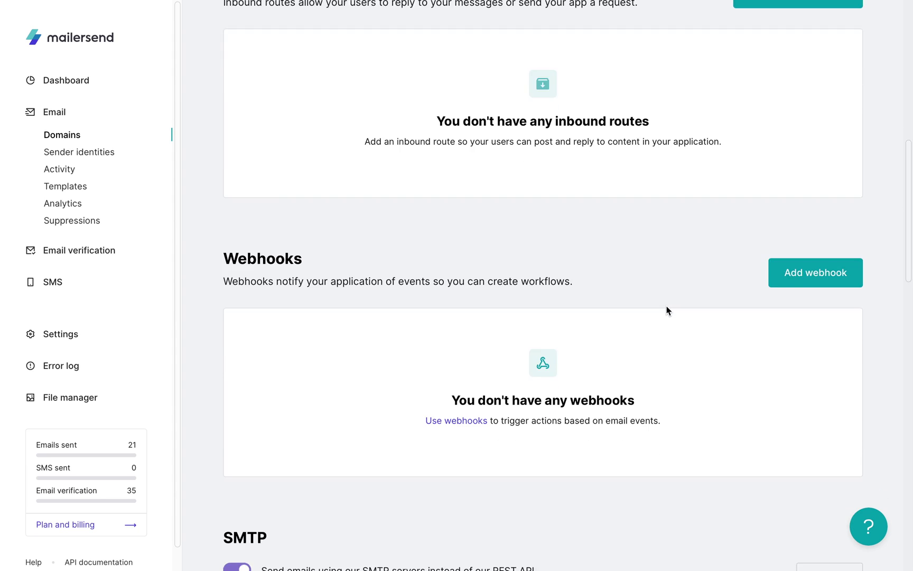
scroll(667, 307, "down", 2)
scroll(672, 297, "down", 1)
scroll(671, 298, "down", 4)
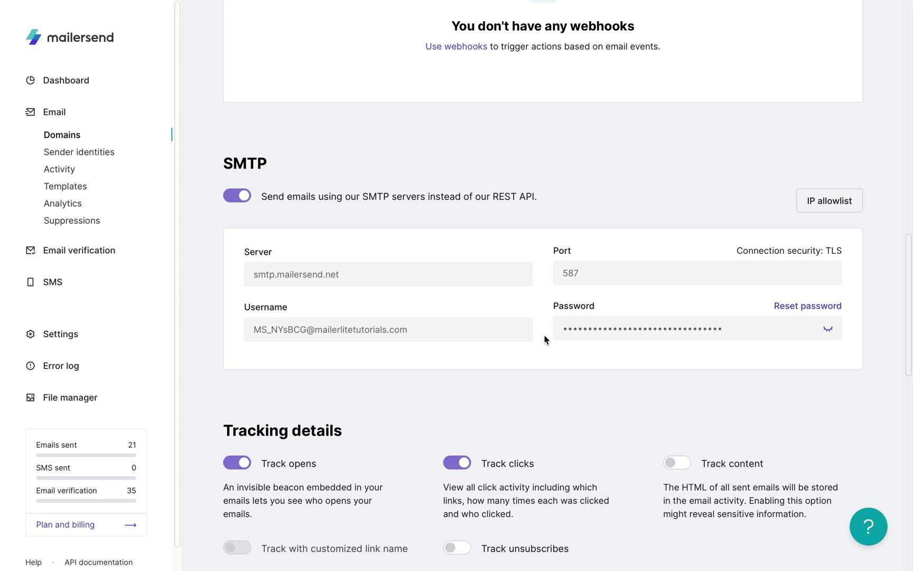
scroll(455, 347, "down", 4)
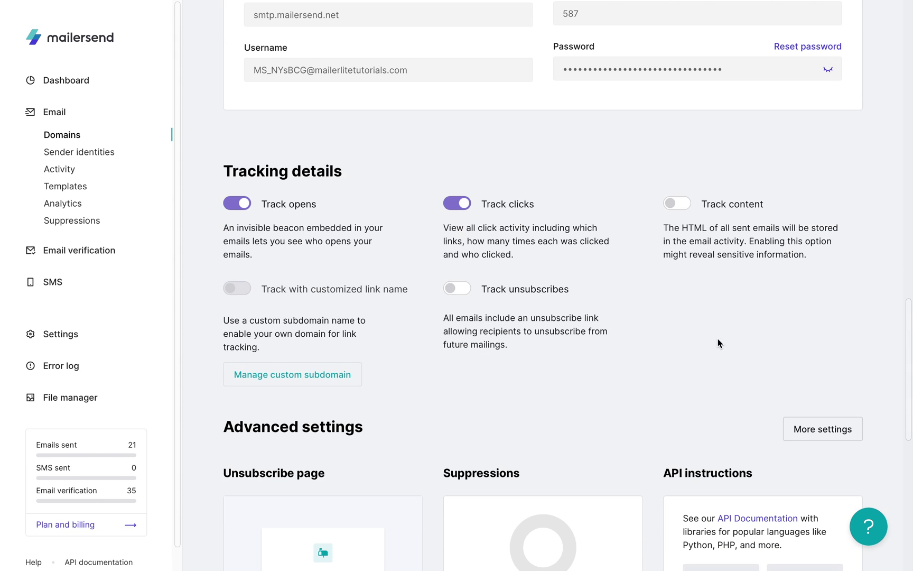
scroll(718, 343, "down", 1)
scroll(642, 285, "down", 2)
scroll(571, 228, "down", 3)
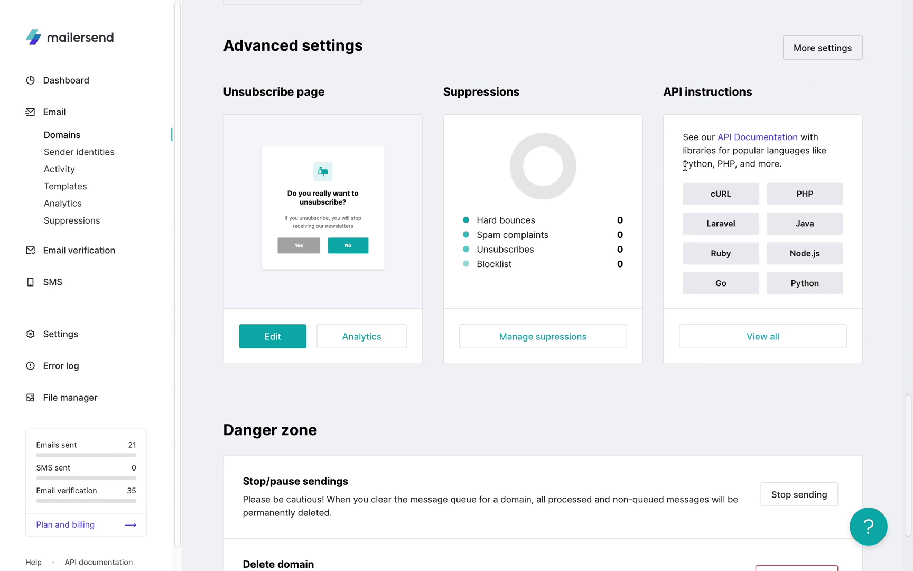
scroll(661, 168, "down", 3)
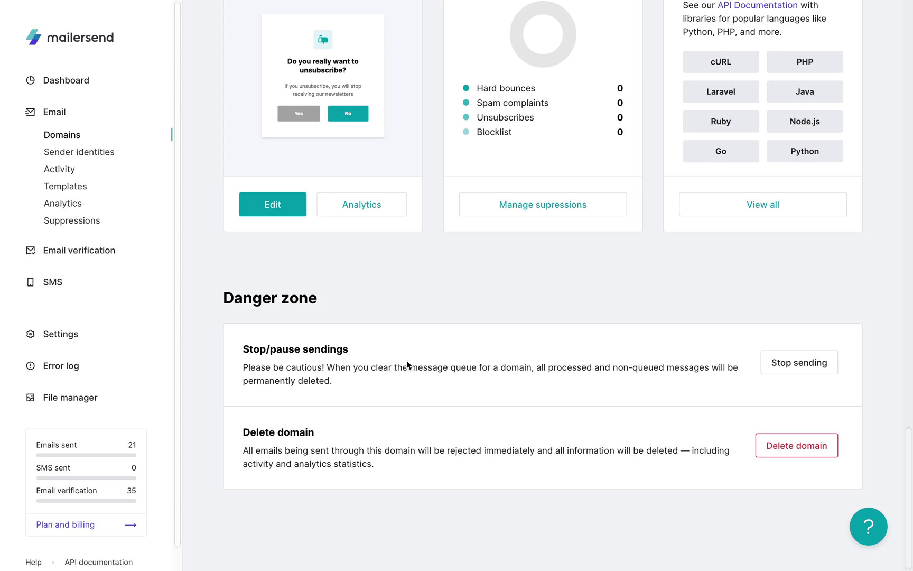
left_click_drag(245, 350, 340, 349)
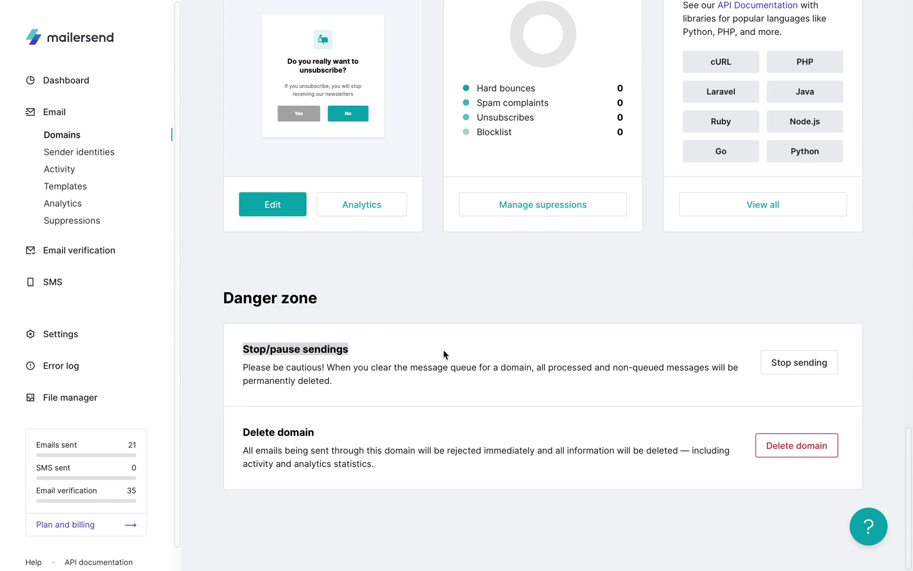
left_click(377, 390)
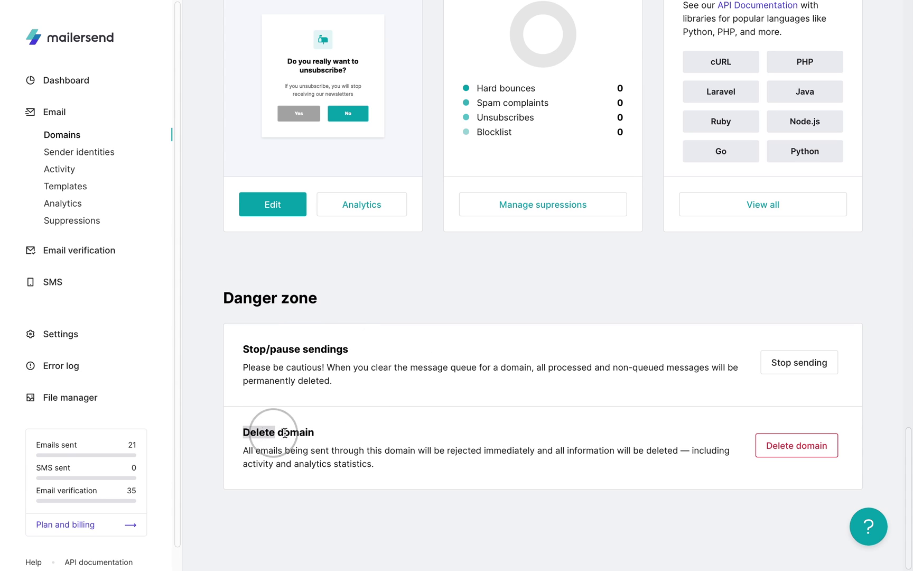
left_click_drag(248, 432, 450, 432)
left_click(448, 433)
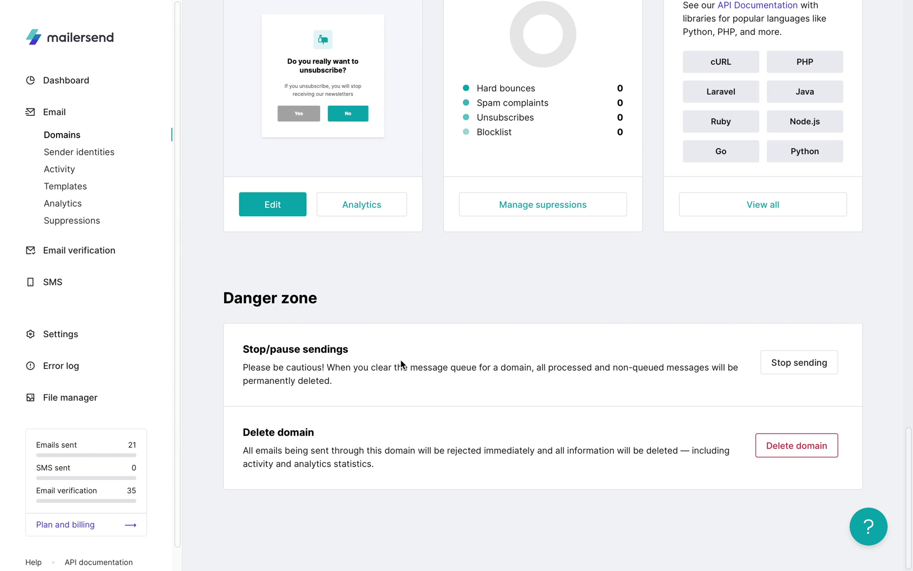
- Start a new sender identity on the woocommerce.mailertest.com domain
left_click(102, 158)
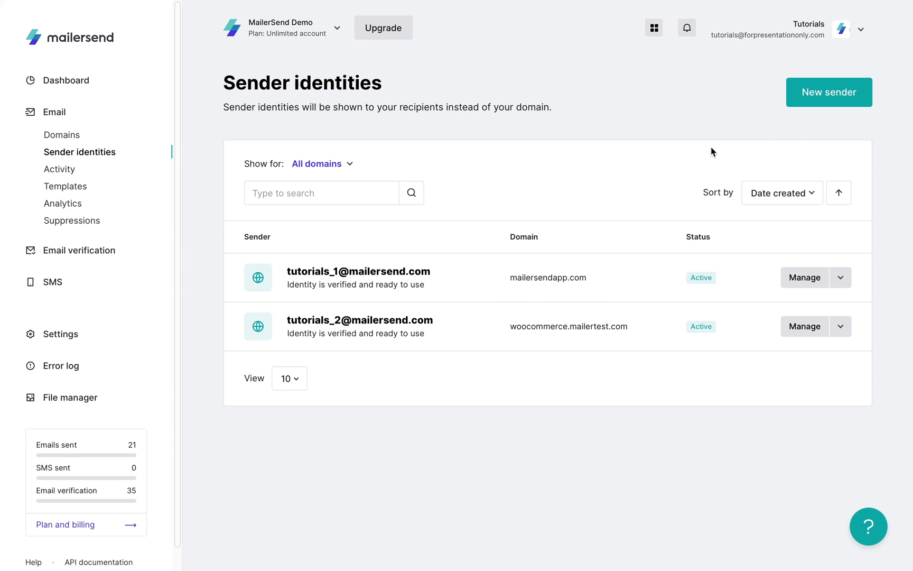
left_click(821, 102)
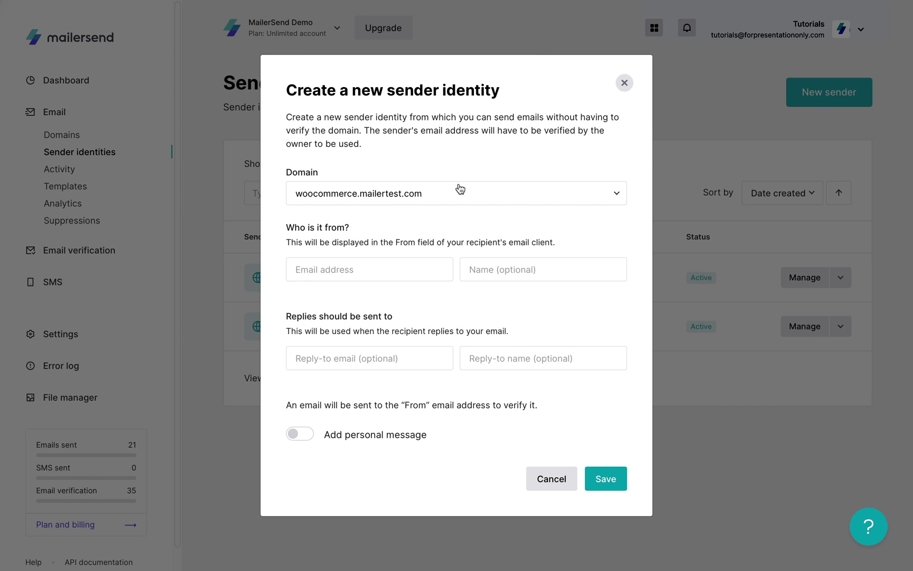
left_click(386, 194)
left_click(468, 164)
- Begin the sender email, attempt to save, then discard the unfinished identity
left_click(325, 276)
left_click(372, 343)
left_click(614, 485)
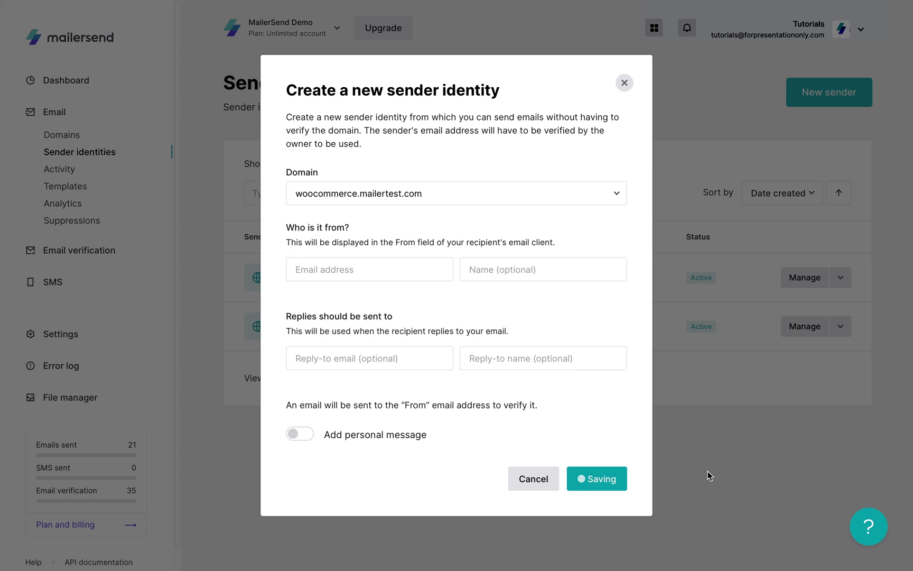
left_click(715, 453)
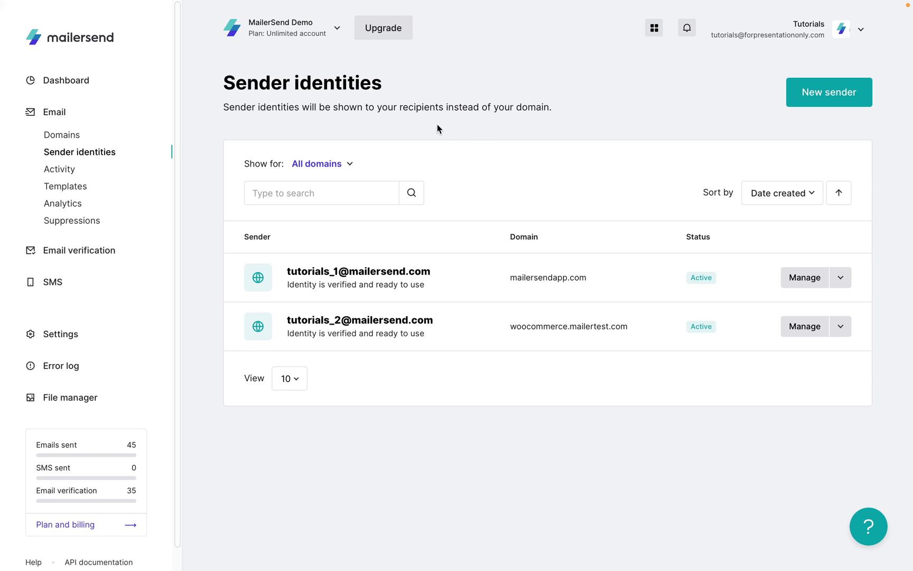
left_click(61, 169)
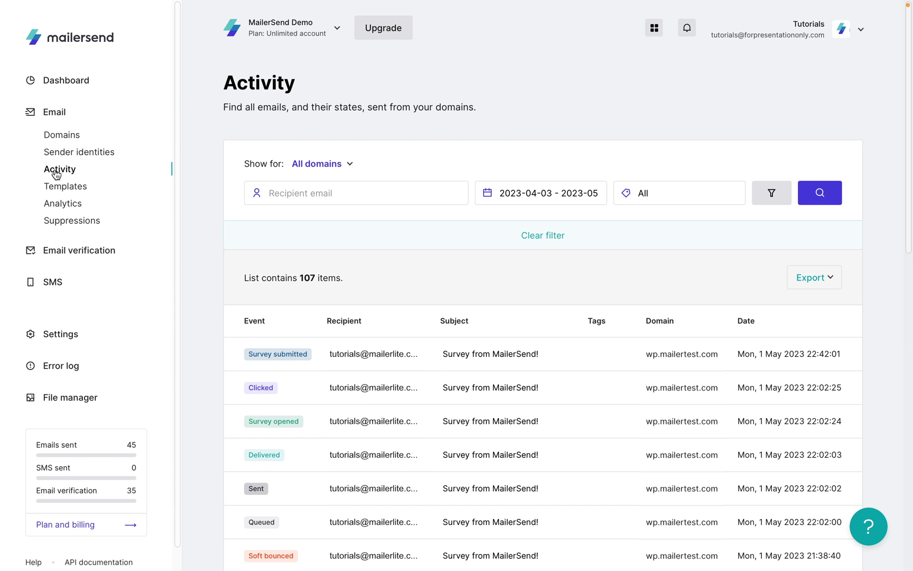
scroll(352, 244, "down", 1)
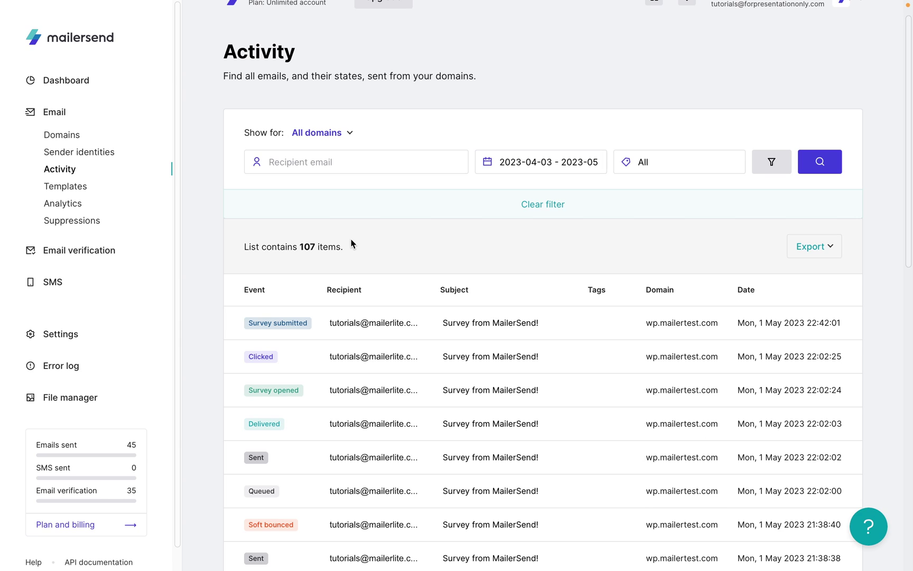
scroll(352, 239, "up", 1)
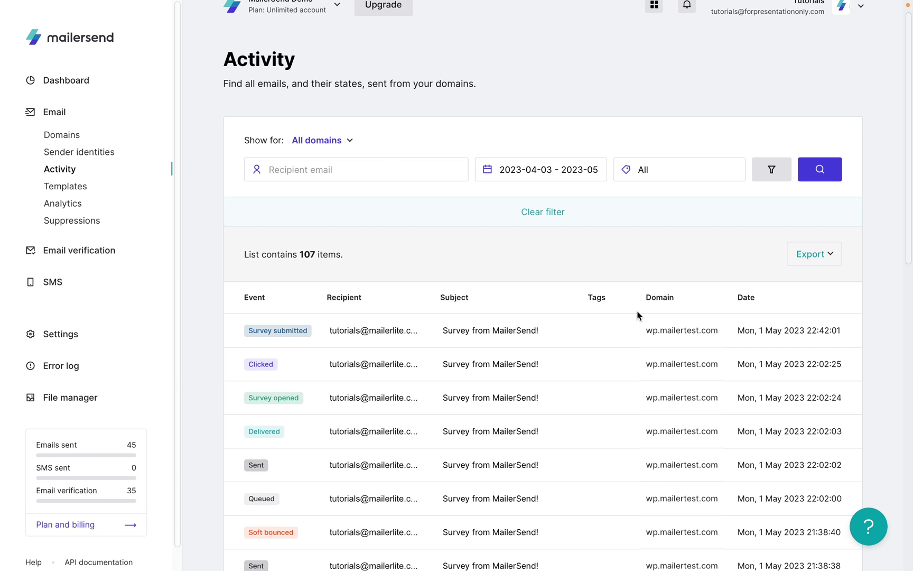
left_click(546, 169)
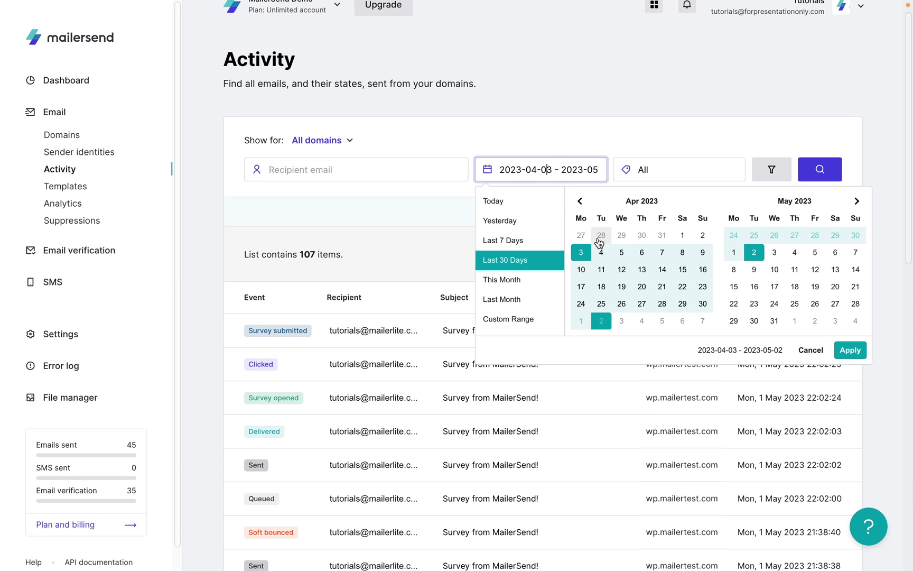
left_click(660, 170)
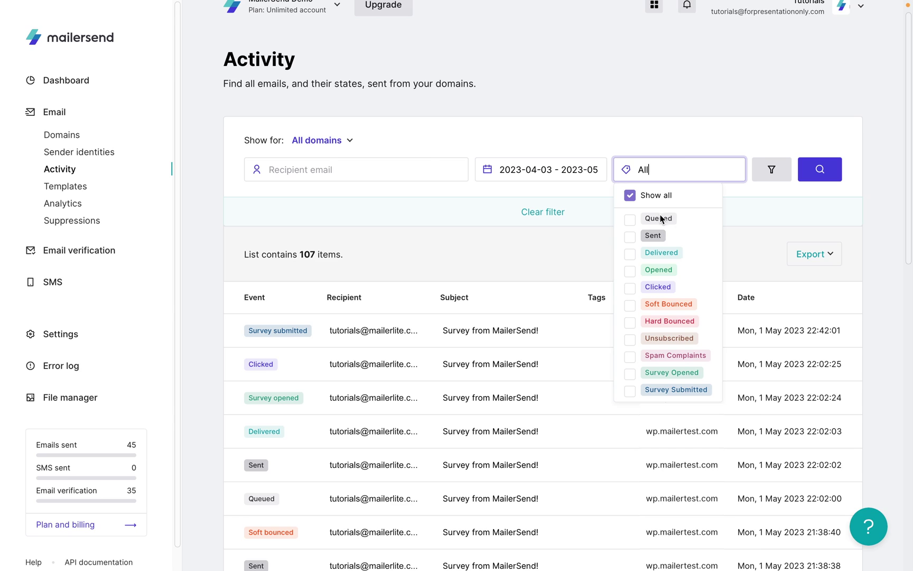
scroll(674, 328, "down", 1)
left_click(319, 122)
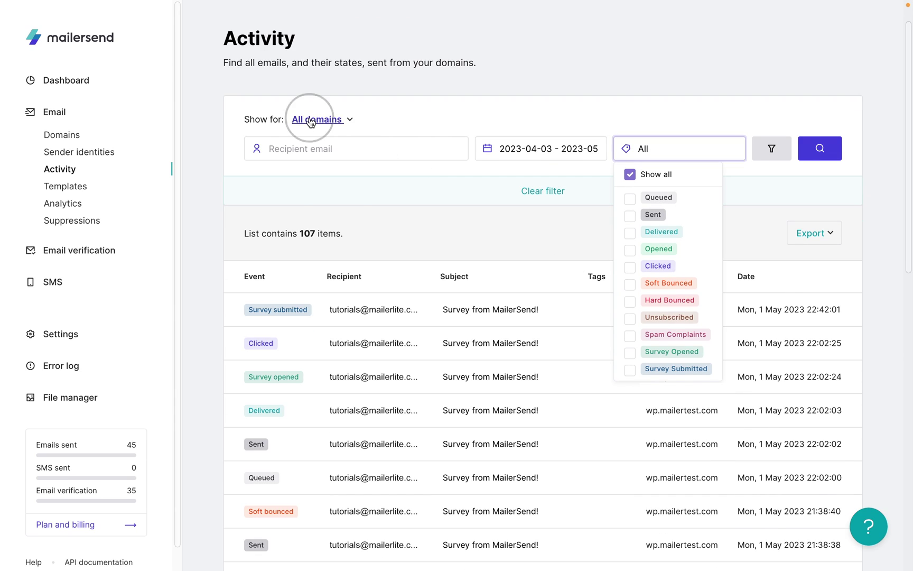
left_click(502, 236)
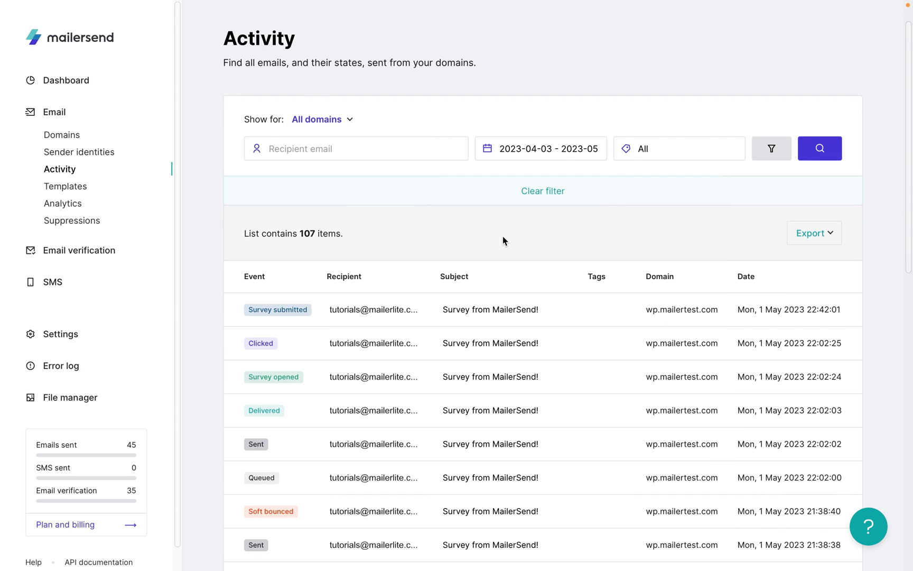
- Go to Templates and start a new template to see the editor choices
left_click(92, 186)
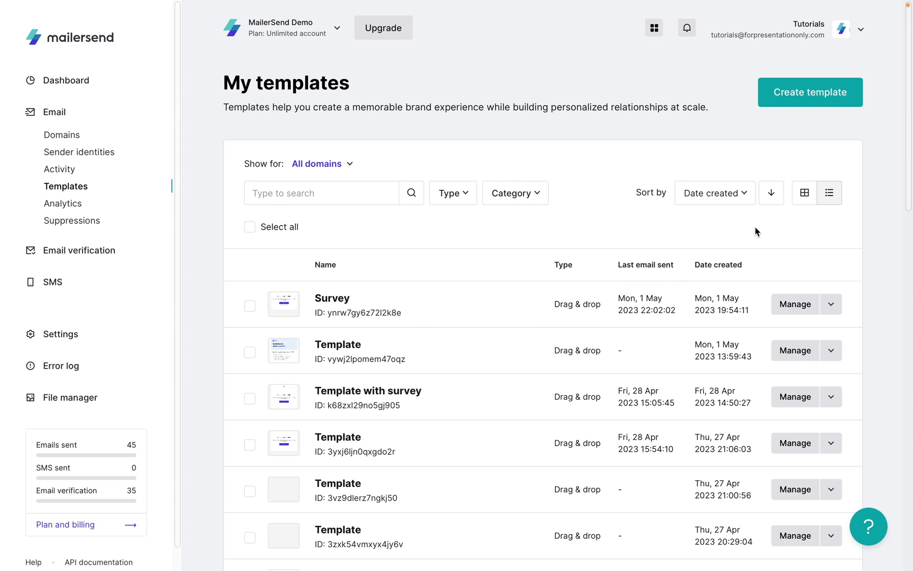
left_click(830, 111)
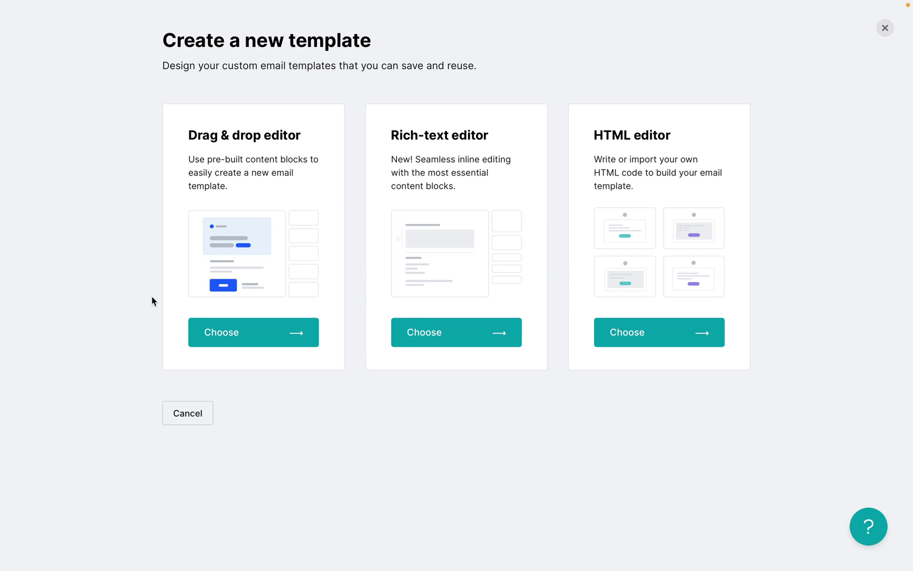
- Choose the Drag & drop editor to reach the starter template gallery
left_click(226, 345)
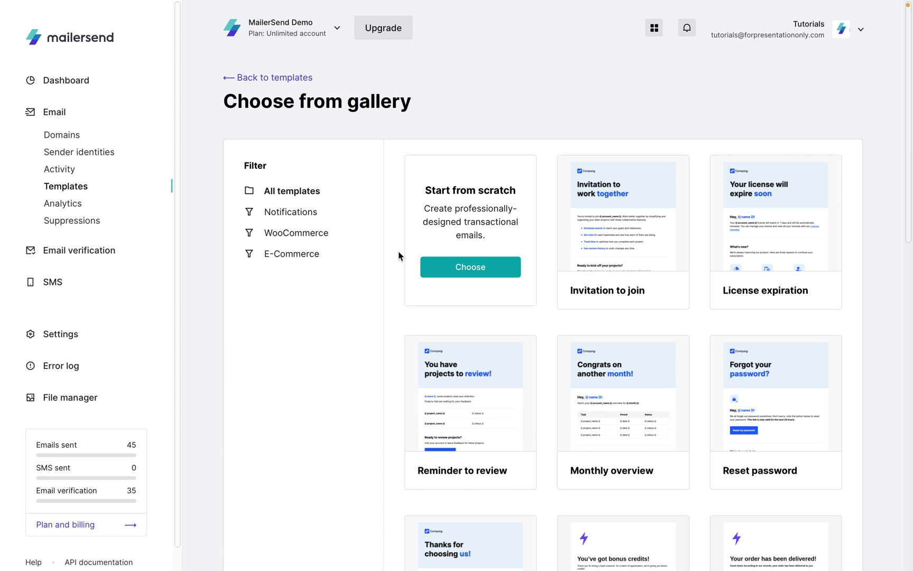
scroll(785, 265, "down", 1)
scroll(785, 265, "down", 1)
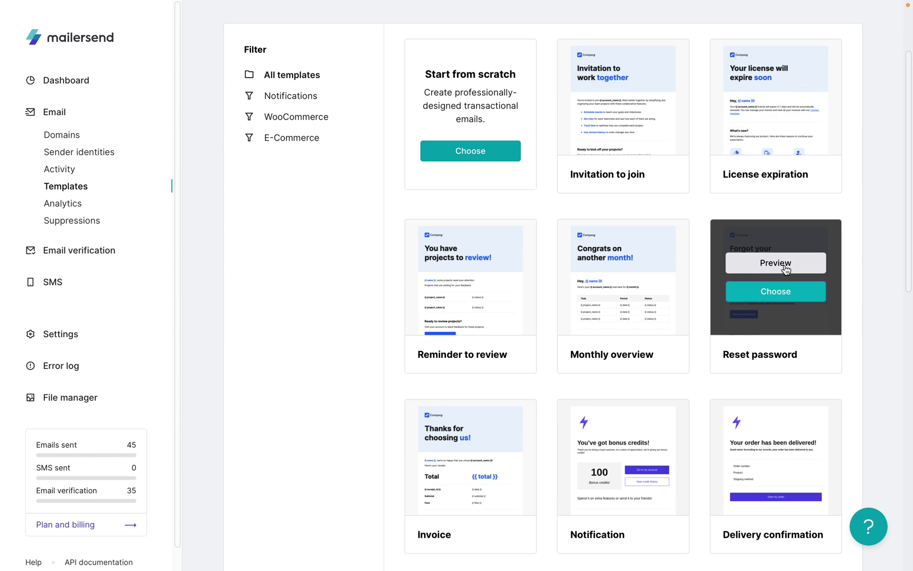
scroll(785, 265, "down", 1)
scroll(785, 265, "down", 1)
scroll(776, 267, "down", 1)
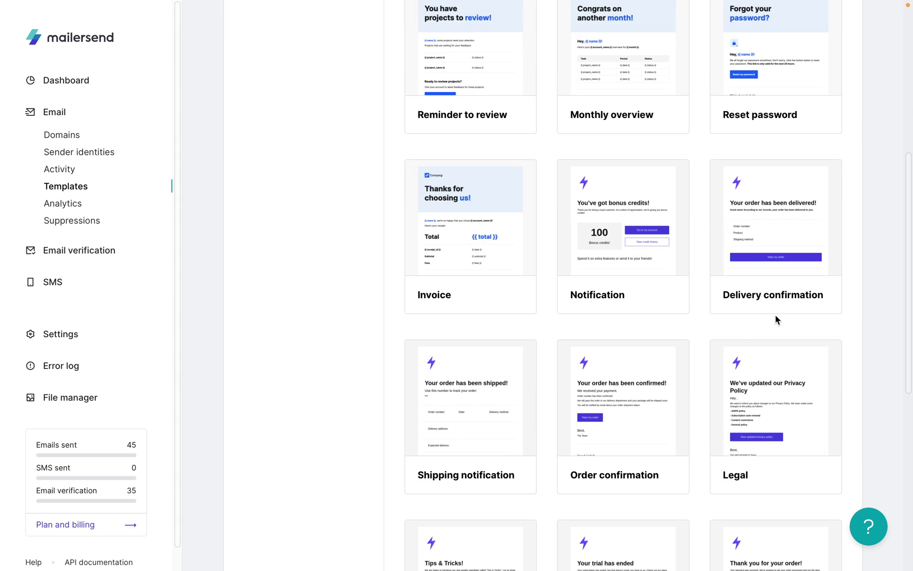
scroll(776, 315, "down", 1)
scroll(517, 316, "down", 1)
scroll(566, 310, "down", 1)
scroll(566, 312, "up", 5)
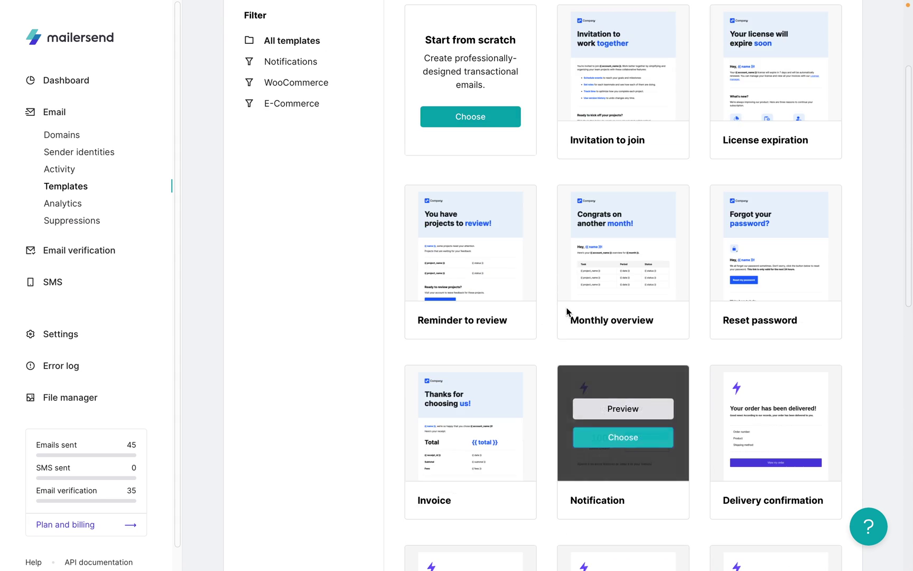
scroll(567, 312, "up", 1)
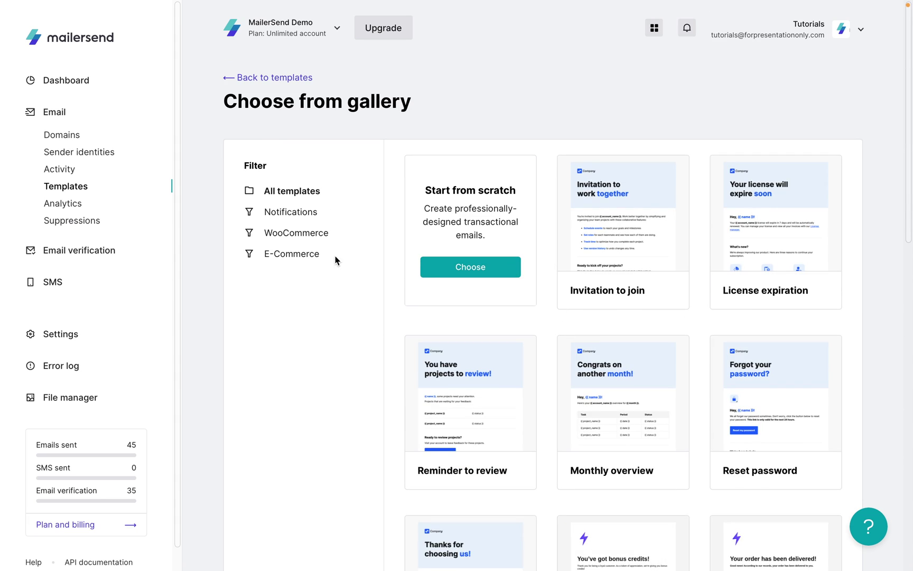
- In Analytics, check the domain, date range and Tags filters, then show Email volume as data
left_click(52, 206)
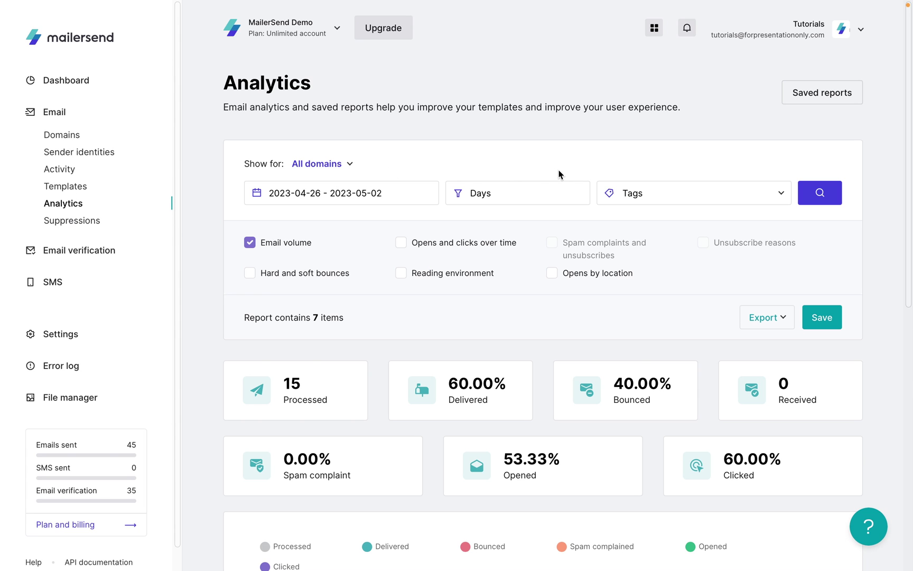
scroll(596, 183, "down", 1)
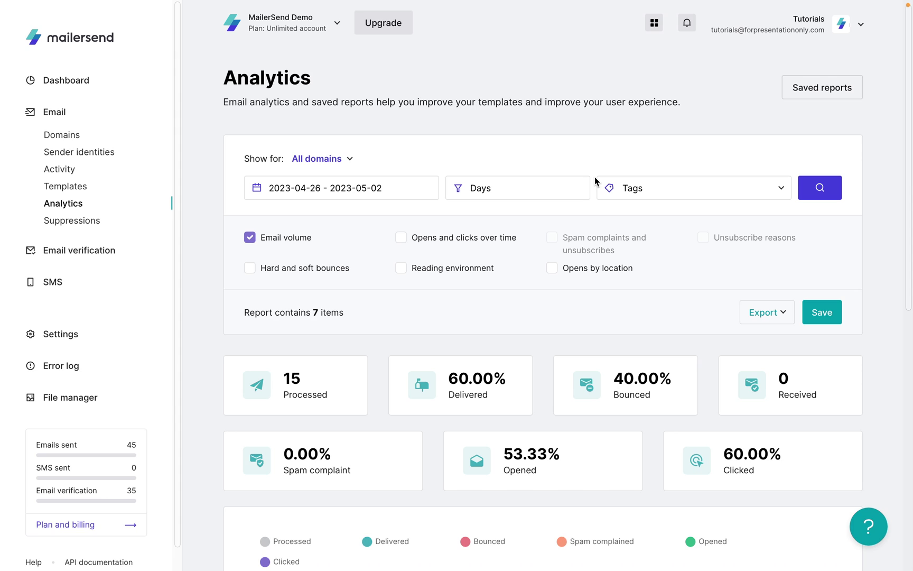
scroll(597, 182, "down", 1)
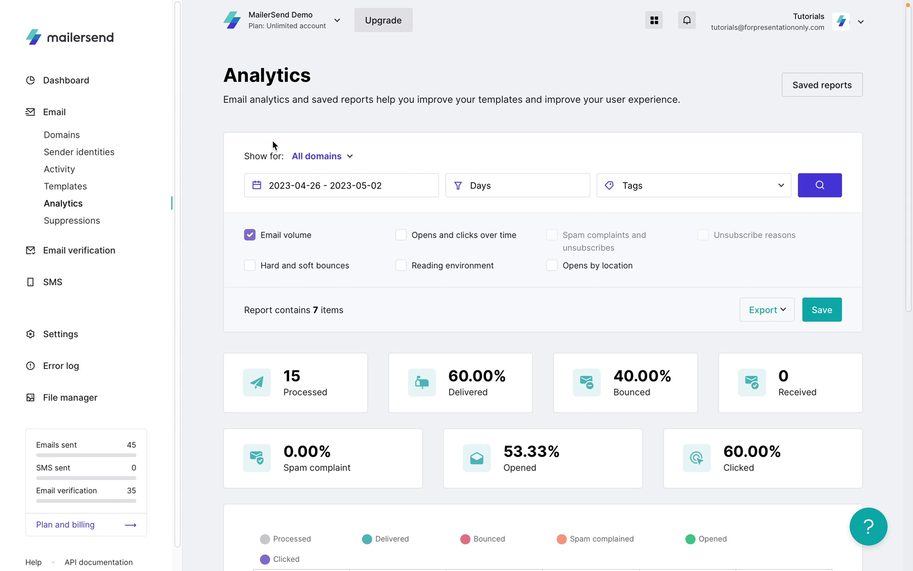
left_click(324, 158)
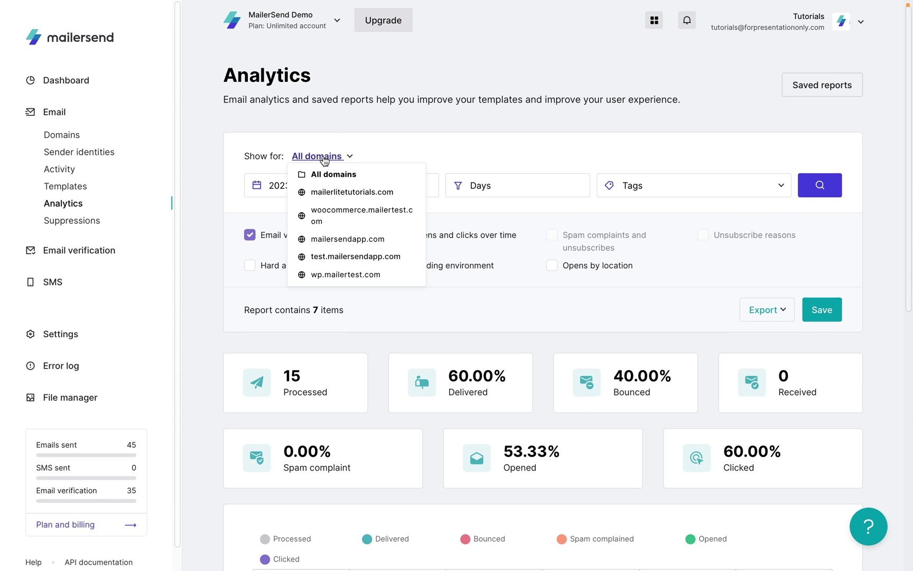
left_click(444, 157)
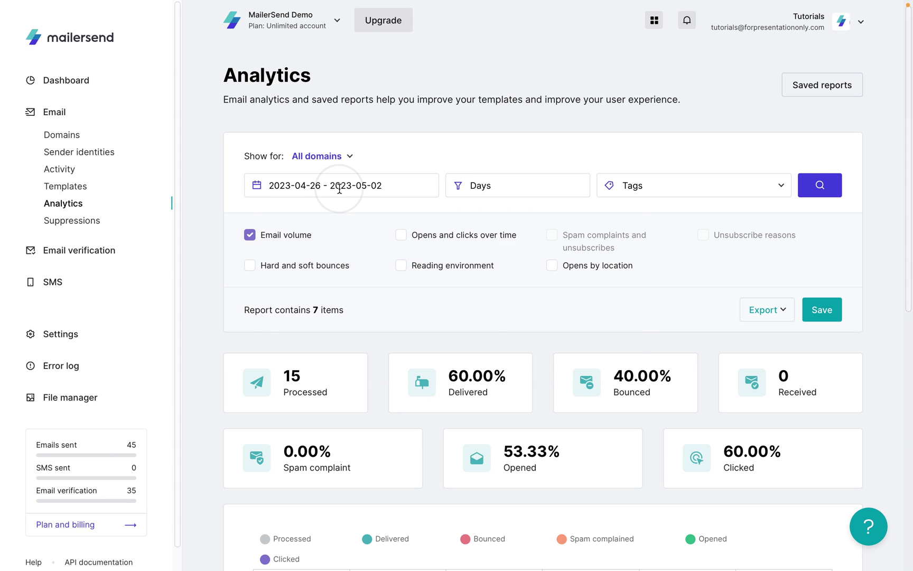
left_click(340, 189)
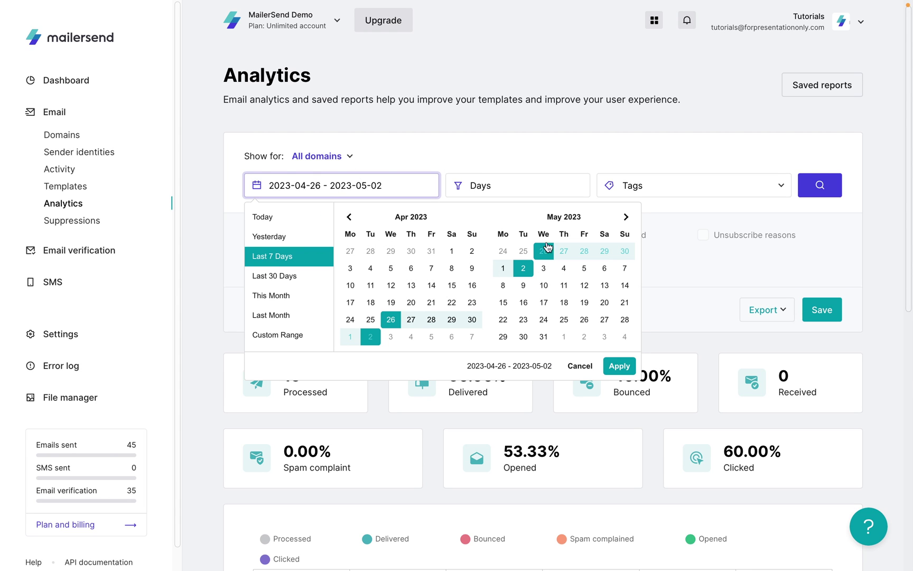
left_click(648, 188)
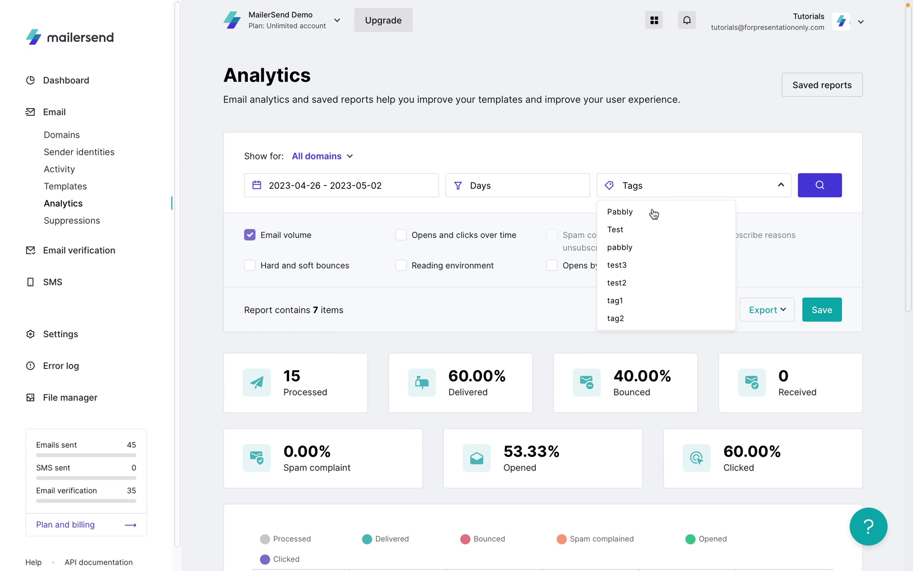
left_click(722, 340)
scroll(725, 341, "down", 5)
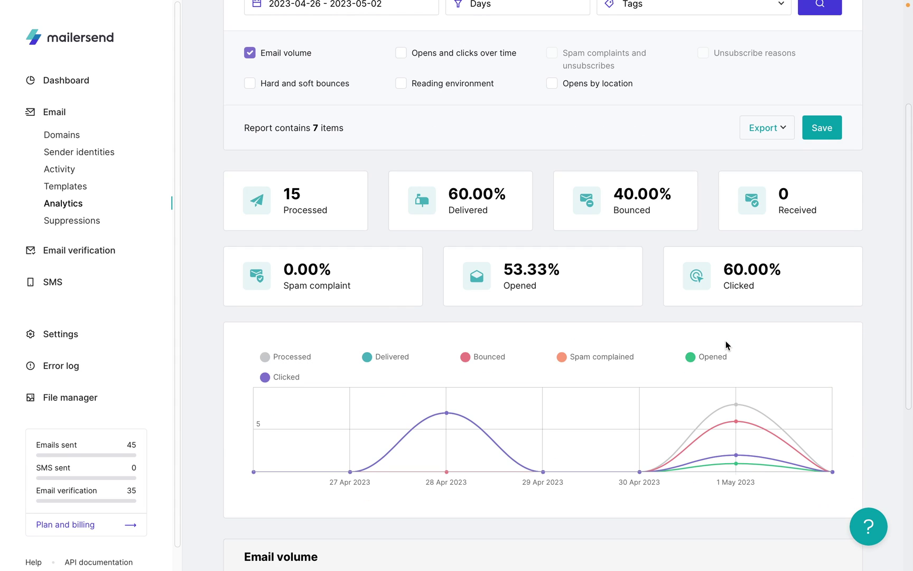
scroll(727, 345, "down", 4)
scroll(726, 345, "down", 2)
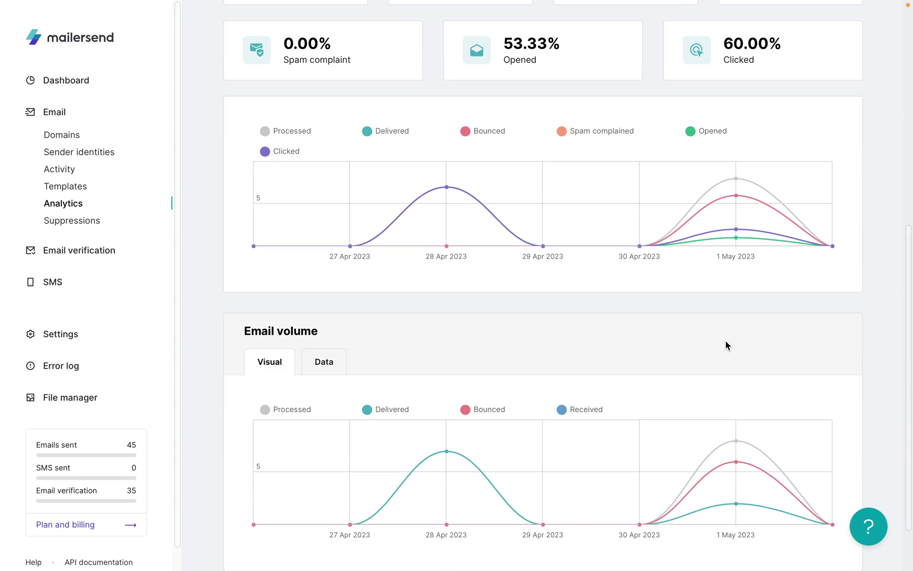
scroll(726, 345, "down", 2)
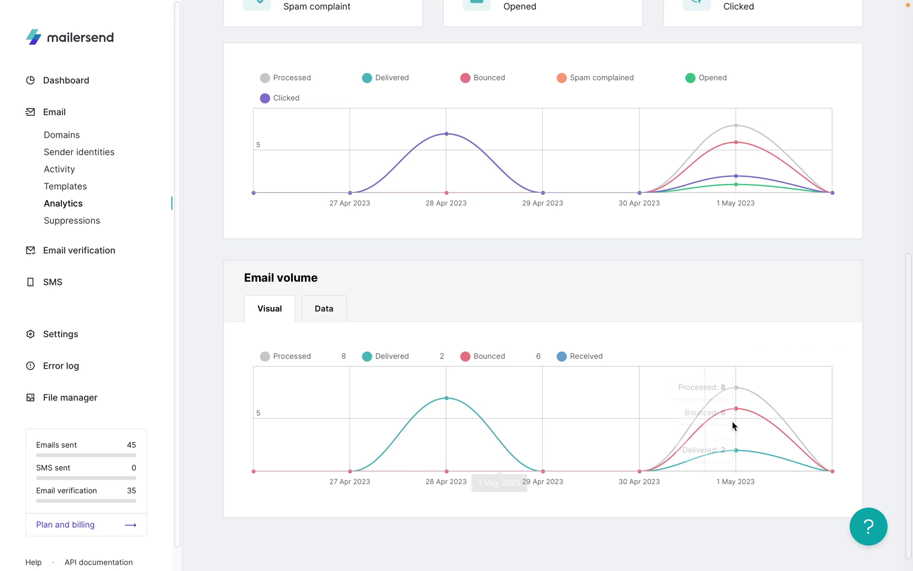
left_click(321, 315)
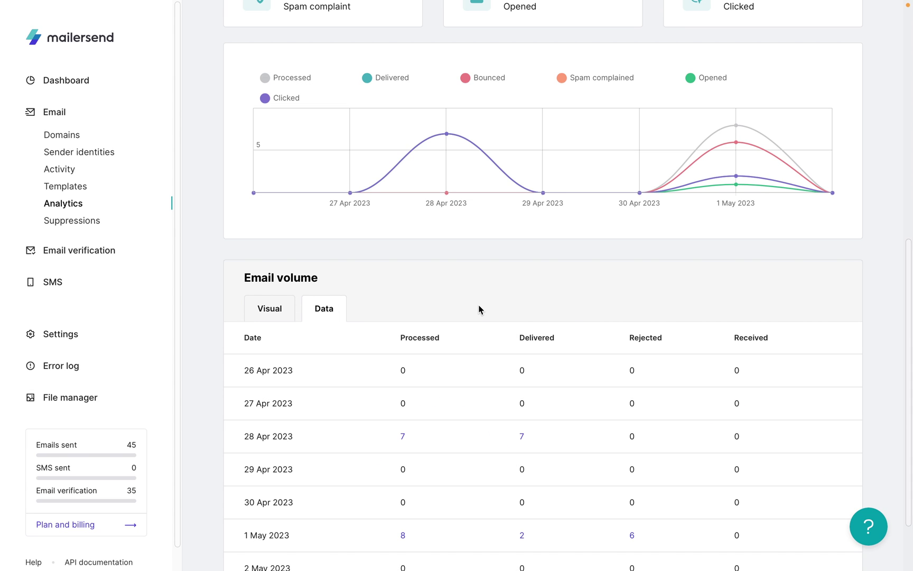
- Browse the Suppressions tabs (spam complaints, unsubscribes, hard bounces), ending on the empty Blocklist
left_click(70, 222)
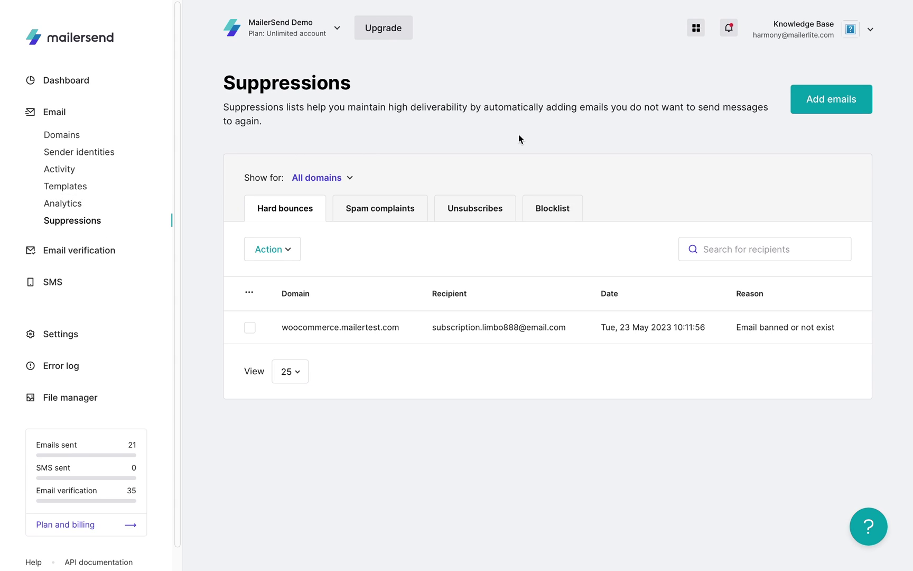
left_click(365, 207)
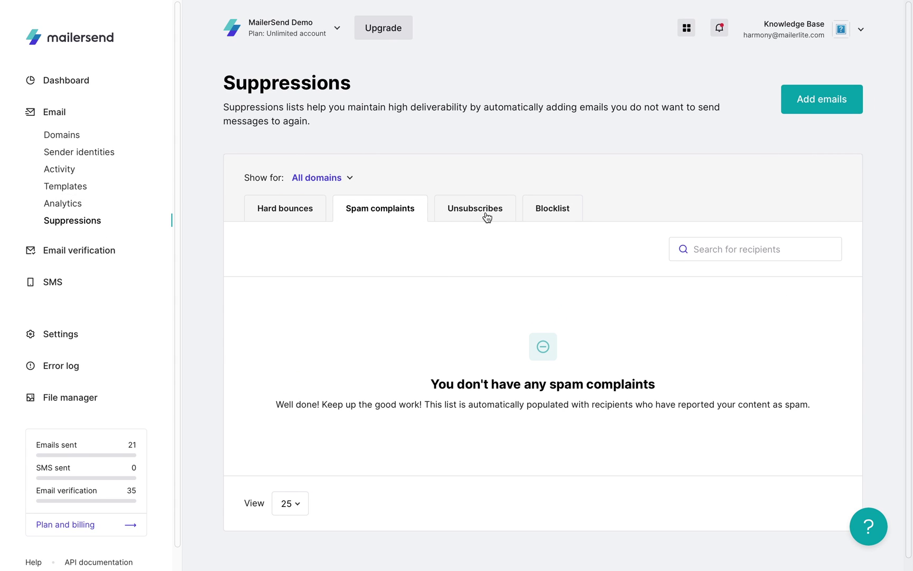
left_click(486, 211)
left_click(575, 213)
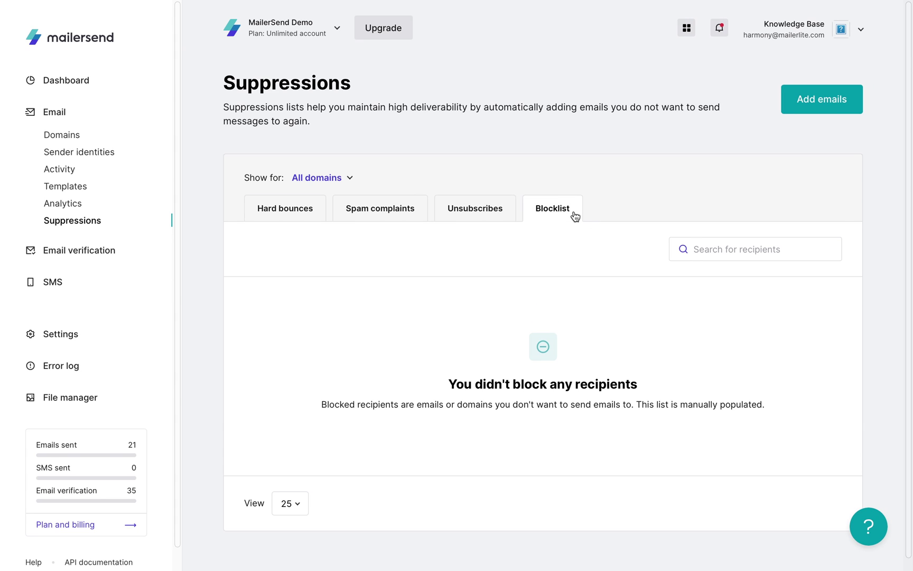
left_click(286, 218)
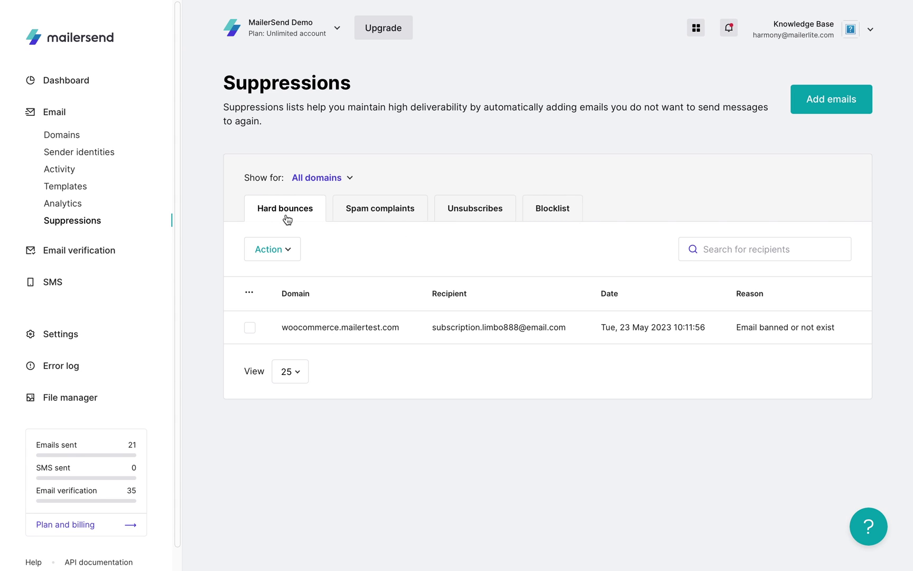
left_click(572, 218)
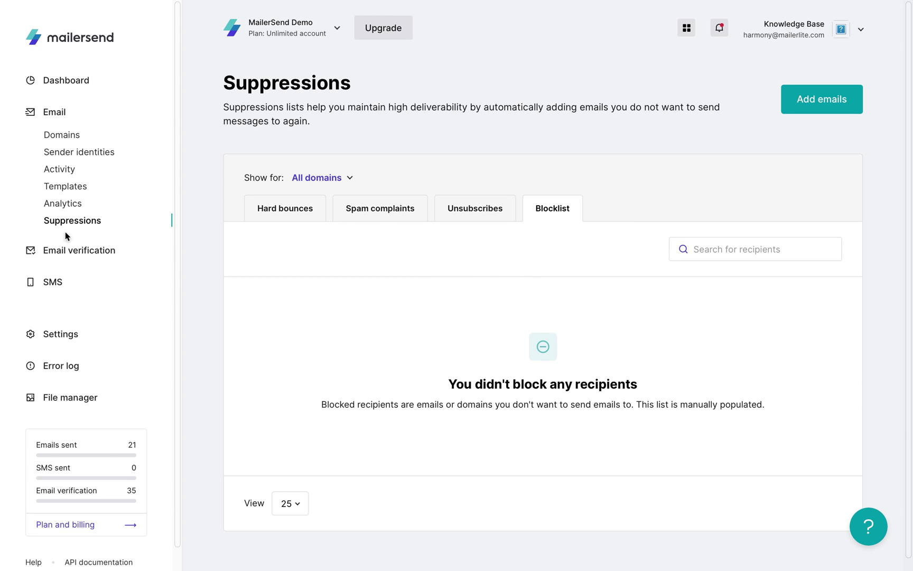
- Open Email verification, start a new list verification, then cancel the Add emails dialog
left_click(53, 255)
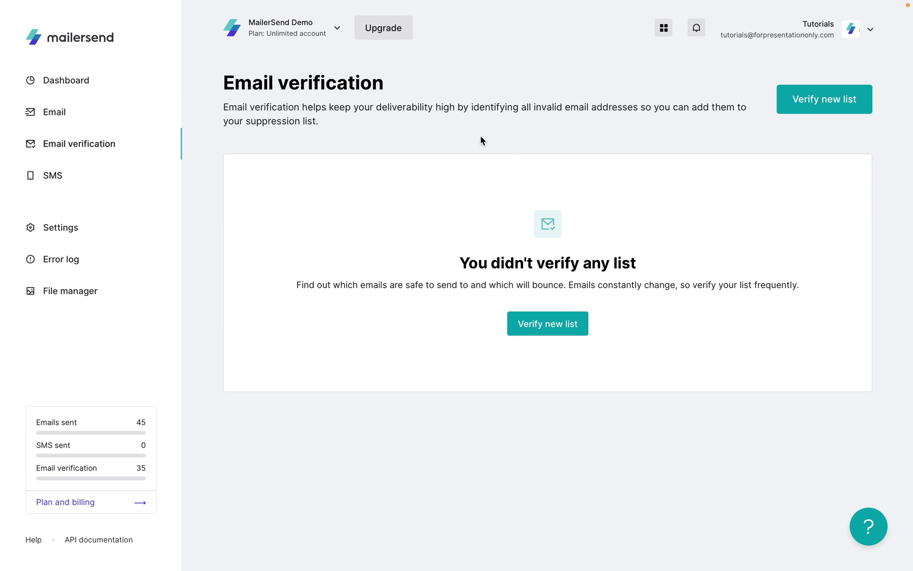
left_click(847, 103)
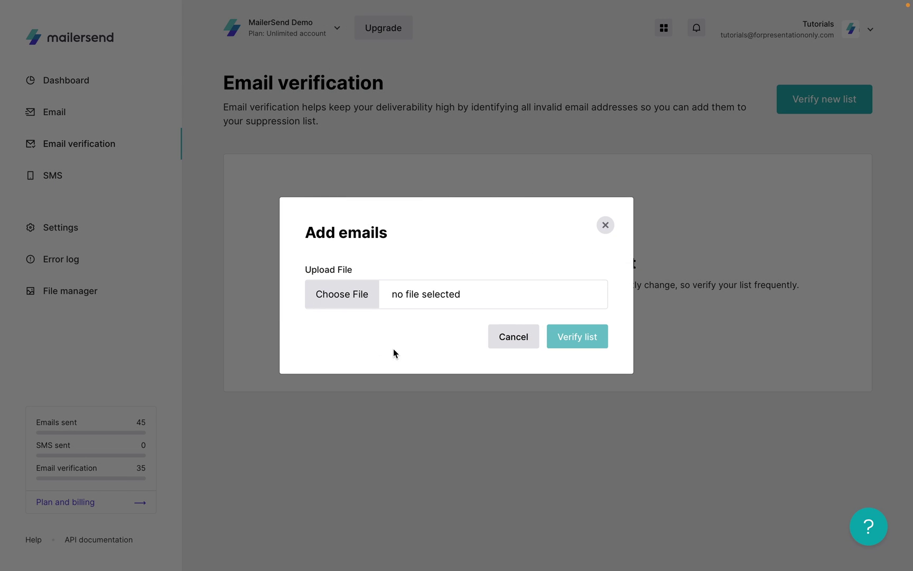
left_click(527, 338)
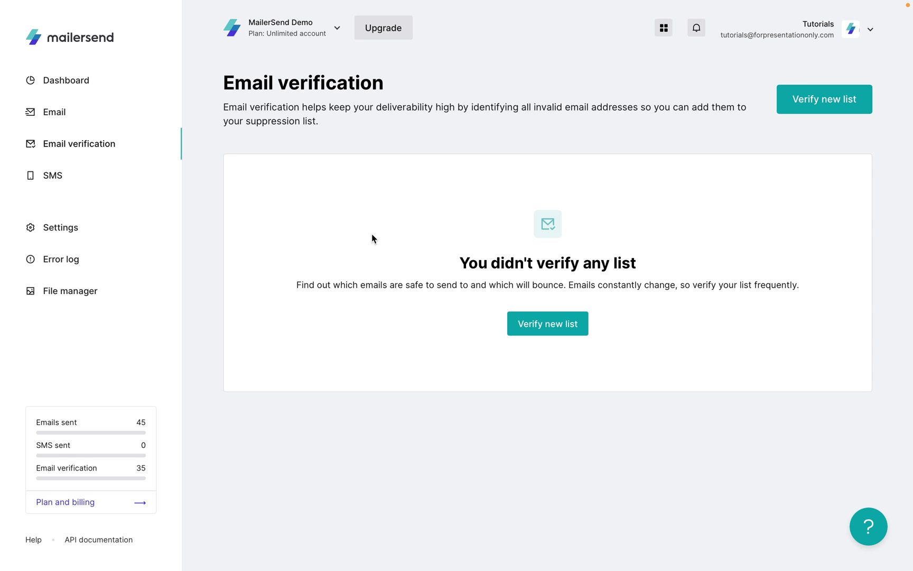
- Visit SMS Phone numbers, Activity (search and date range), Verified recipients, then Unsubscribed
left_click(78, 183)
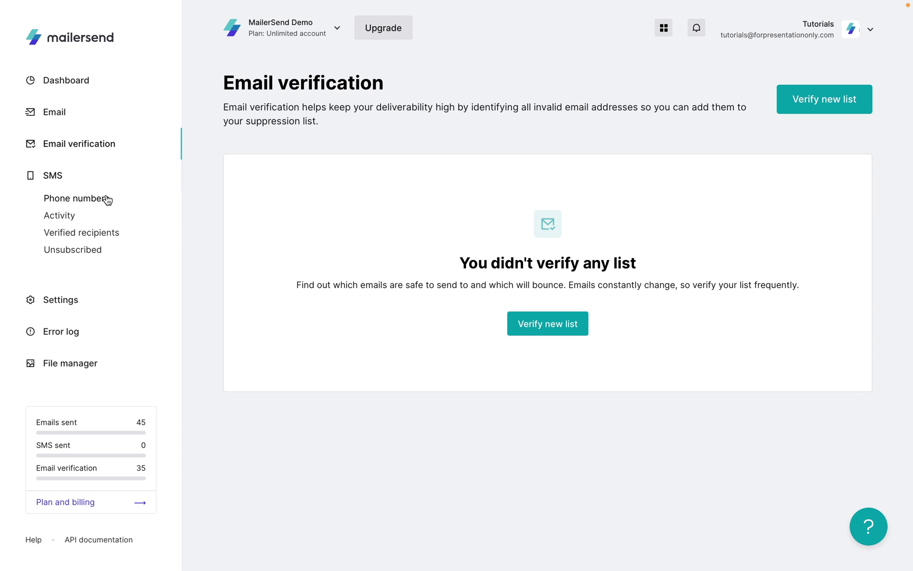
left_click(129, 201)
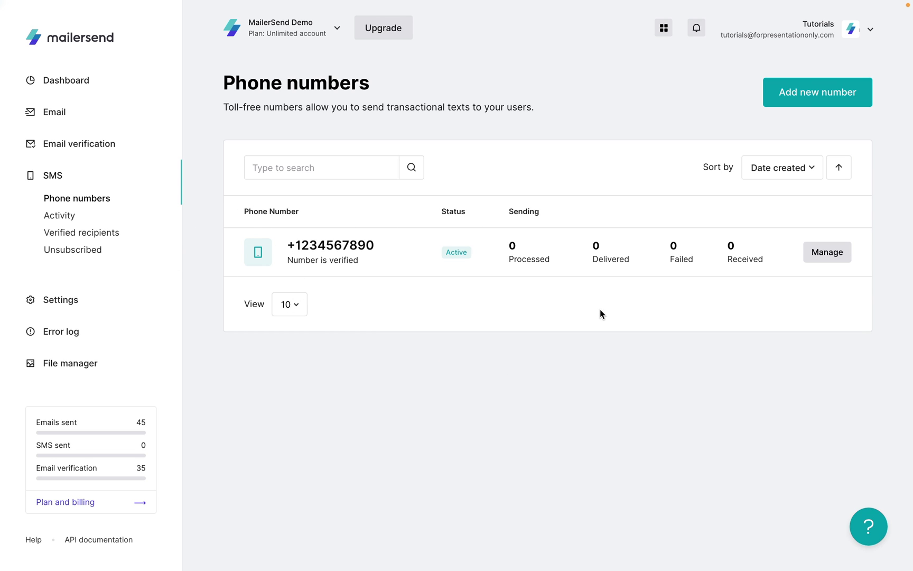
left_click(60, 215)
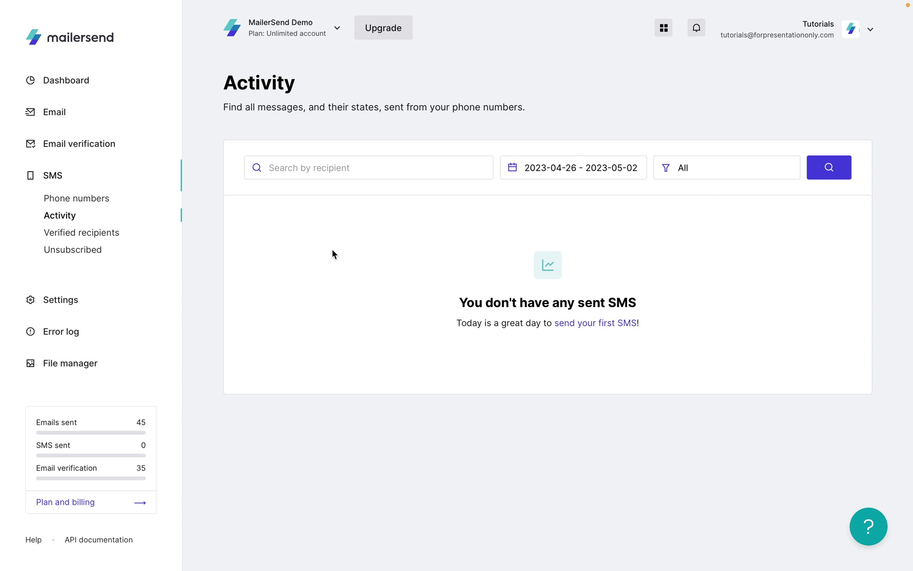
left_click(350, 168)
left_click(583, 167)
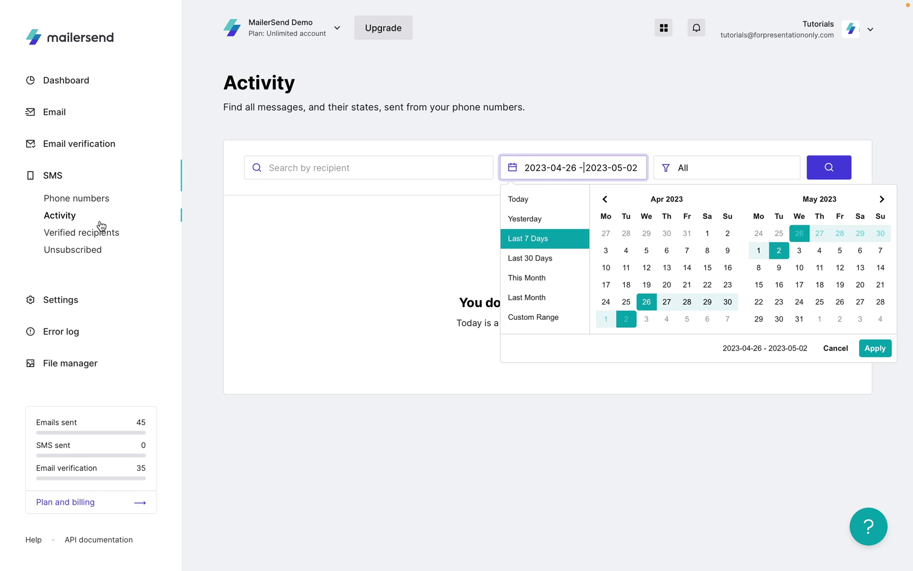
left_click(85, 235)
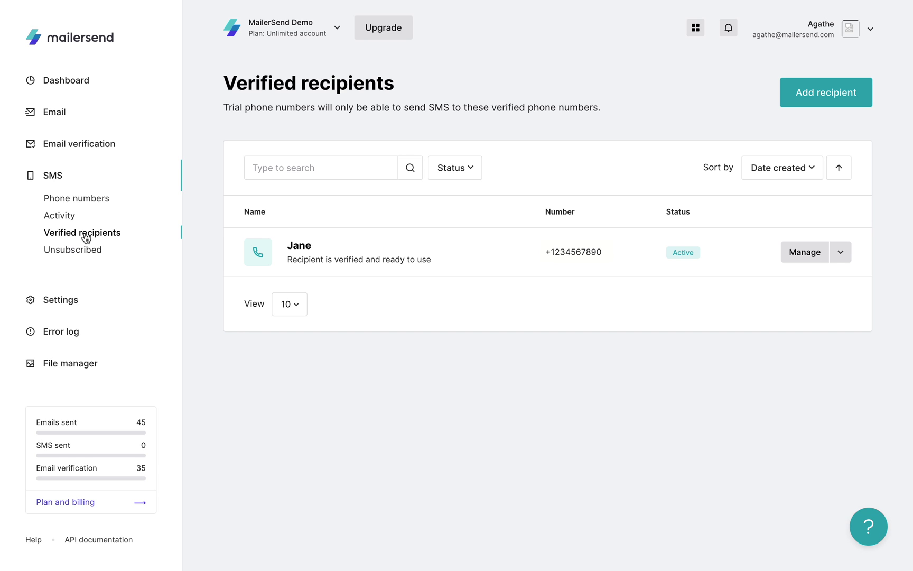
left_click(125, 257)
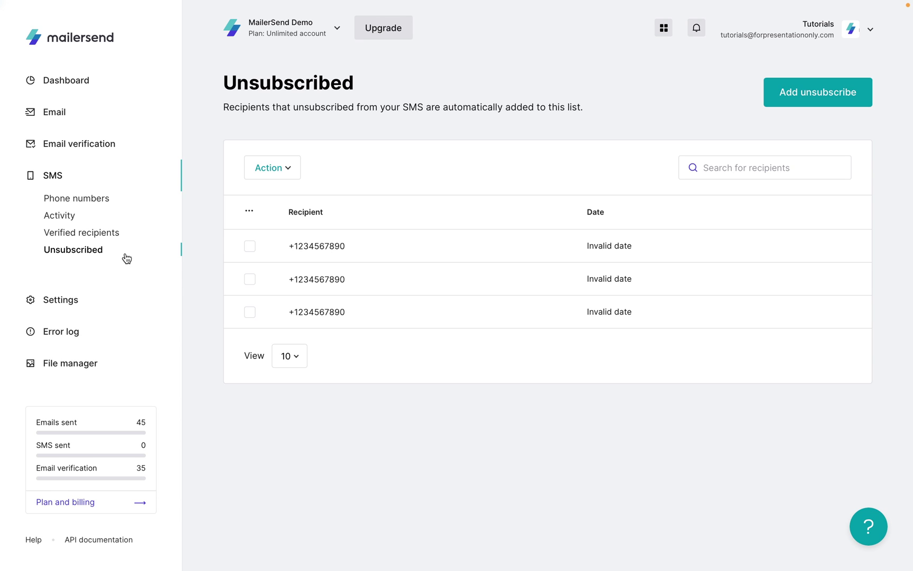
- Browse Account settings, Users and API tokens, ending on the IP allowlist with the paused Dev server
left_click(80, 307)
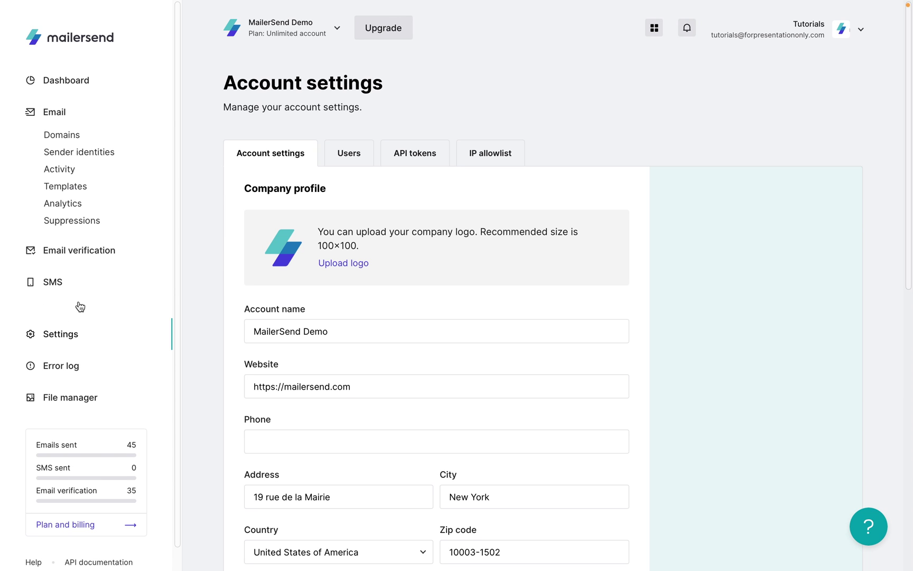
scroll(547, 305, "down", 1)
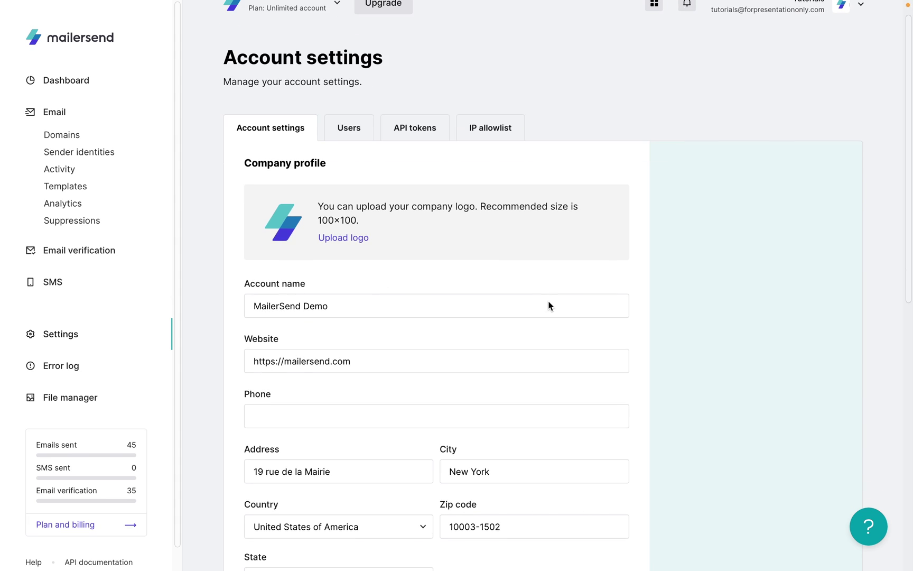
scroll(549, 306, "down", 5)
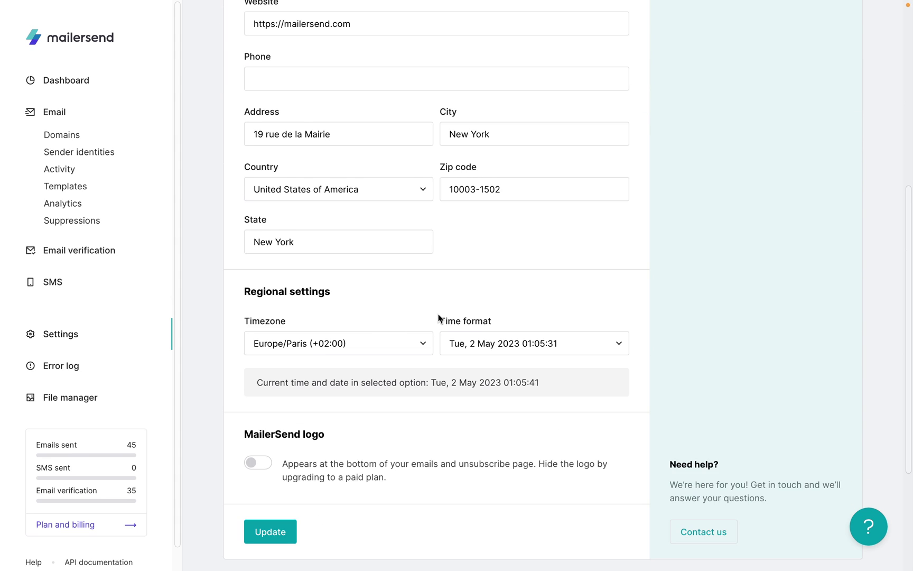
scroll(437, 320, "up", 5)
left_click(352, 162)
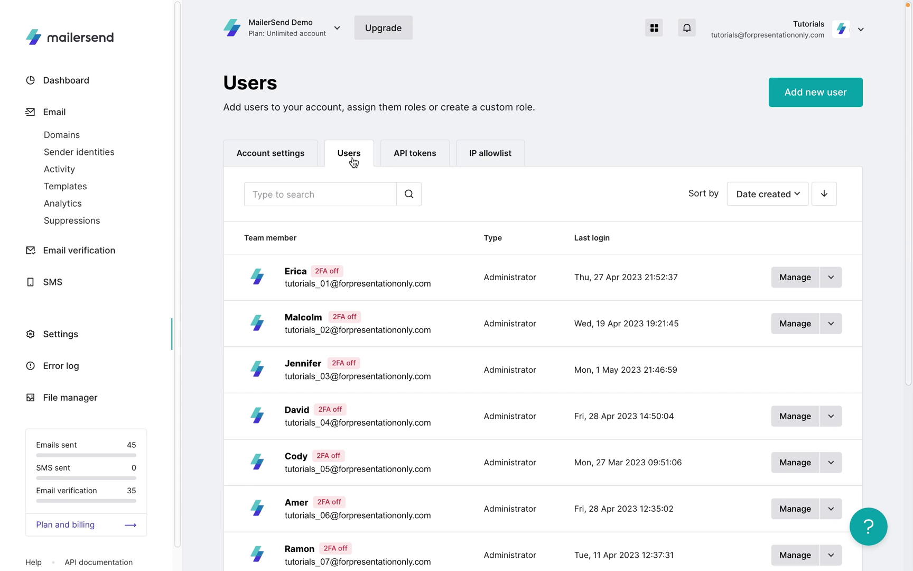
left_click(410, 165)
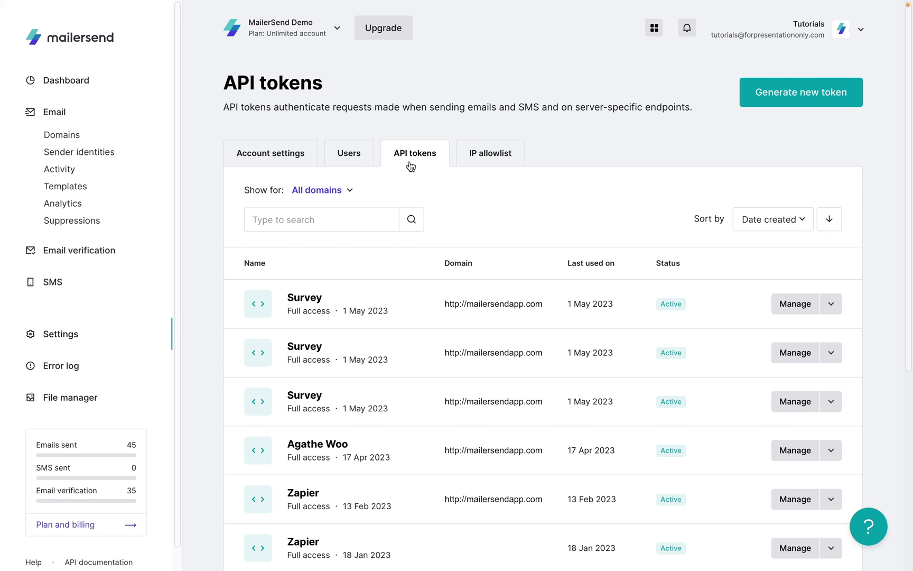
left_click(484, 166)
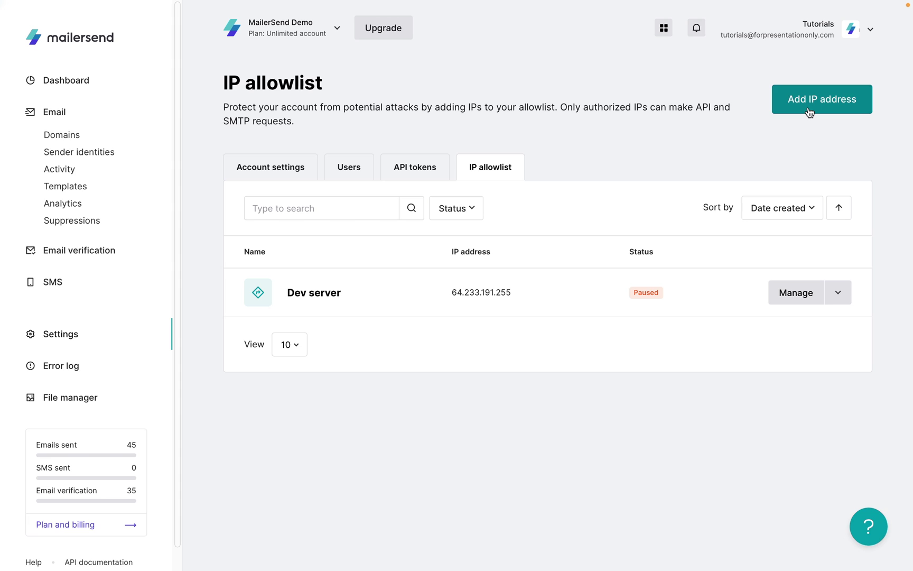
- Check the Error log (no twig errors), then browse the File manager's uploaded trip images
left_click(105, 368)
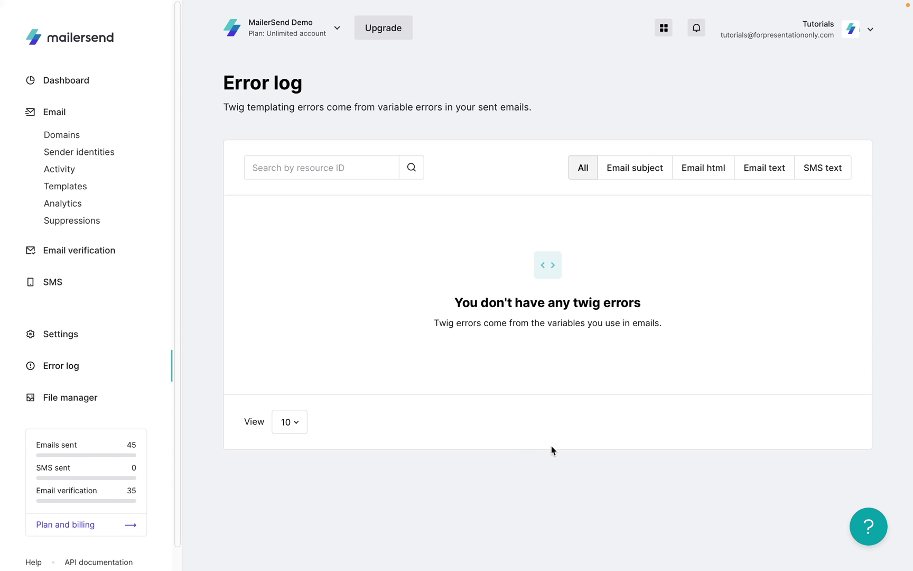
left_click(81, 398)
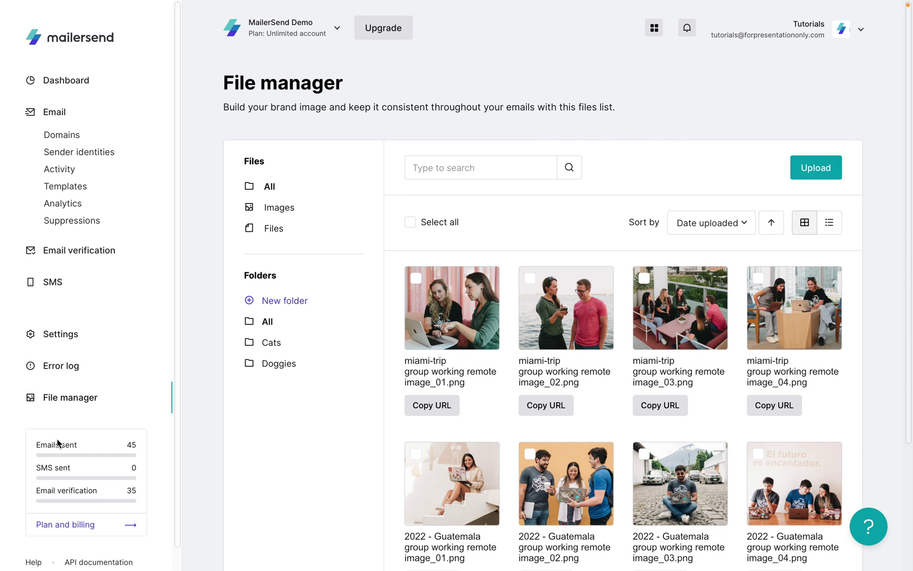
- View the Plan and billing invoices (none yet), briefly checking the other-platforms list
left_click(57, 529)
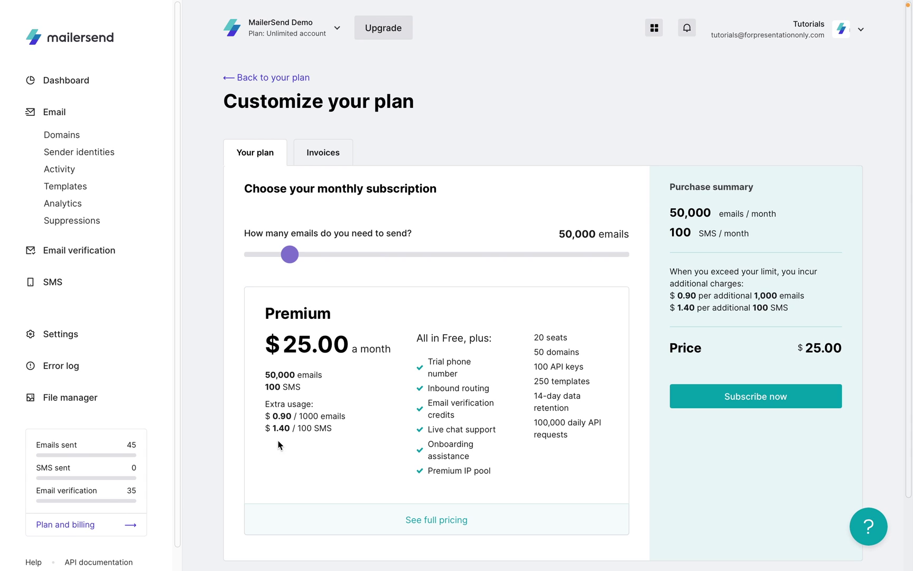
left_click(323, 163)
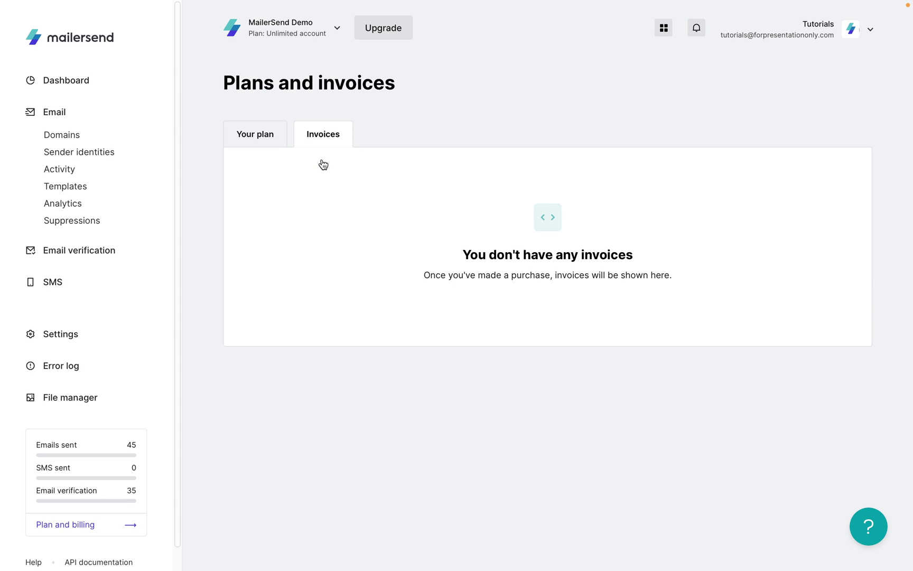
left_click(663, 32)
left_click(664, 31)
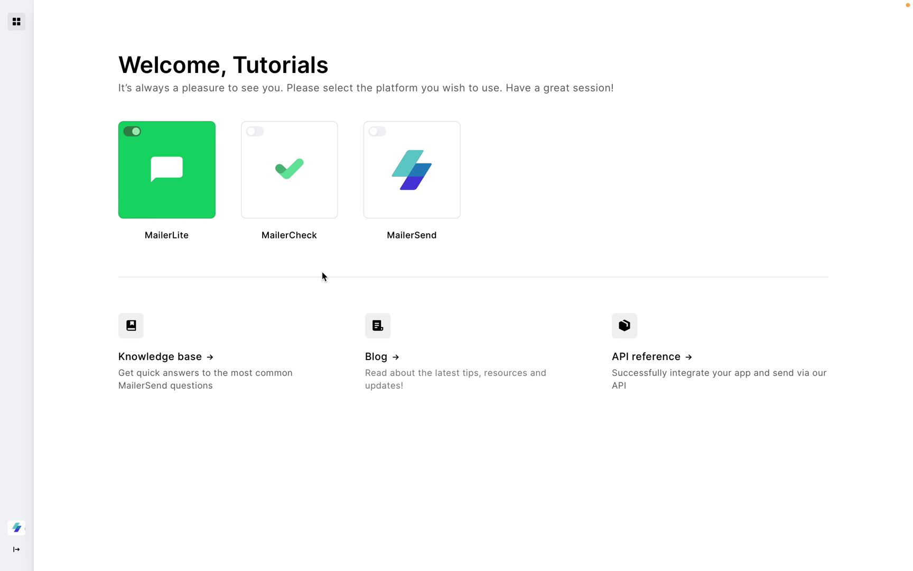
left_click(16, 25)
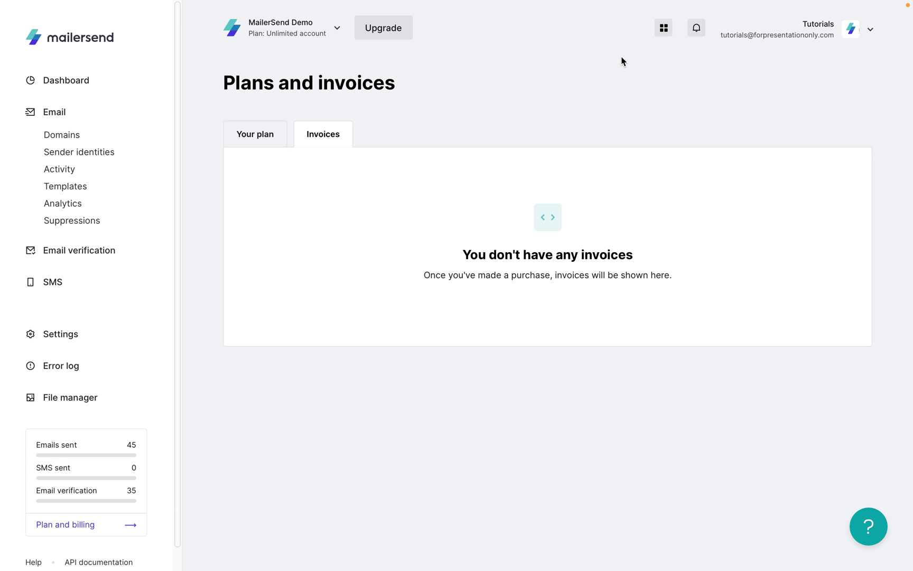
- Check the product-update notifications, then set the My profile theme to Dark
left_click(704, 37)
mouse_move(700, 69)
left_mouse_down()
mouse_move(704, 163)
mouse_move(700, 76)
left_mouse_up()
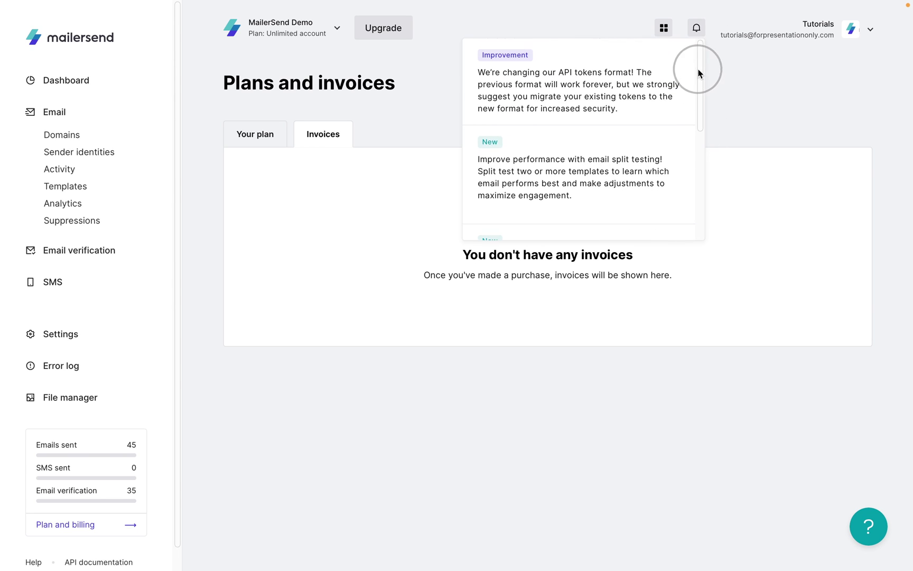
left_click(822, 37)
left_click(847, 55)
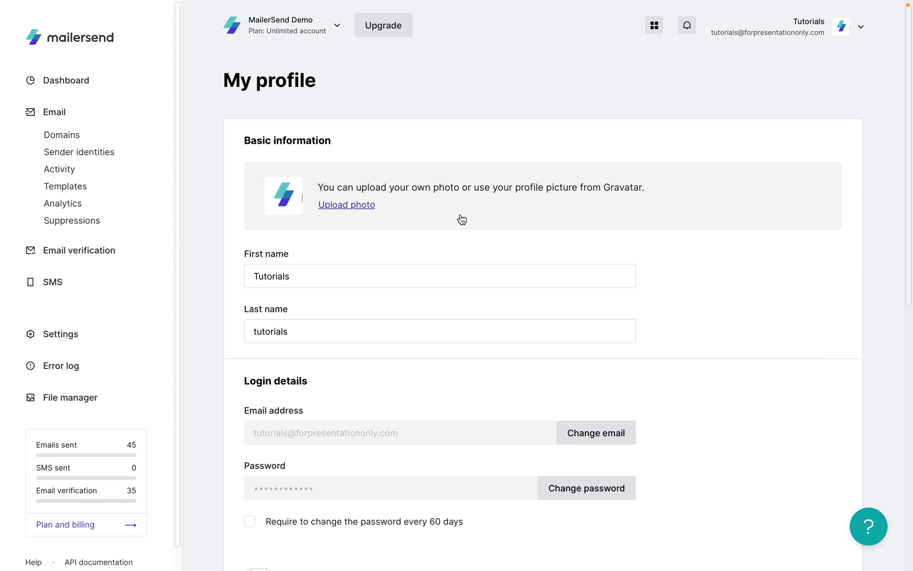
scroll(461, 218, "down", 1)
scroll(460, 214, "down", 4)
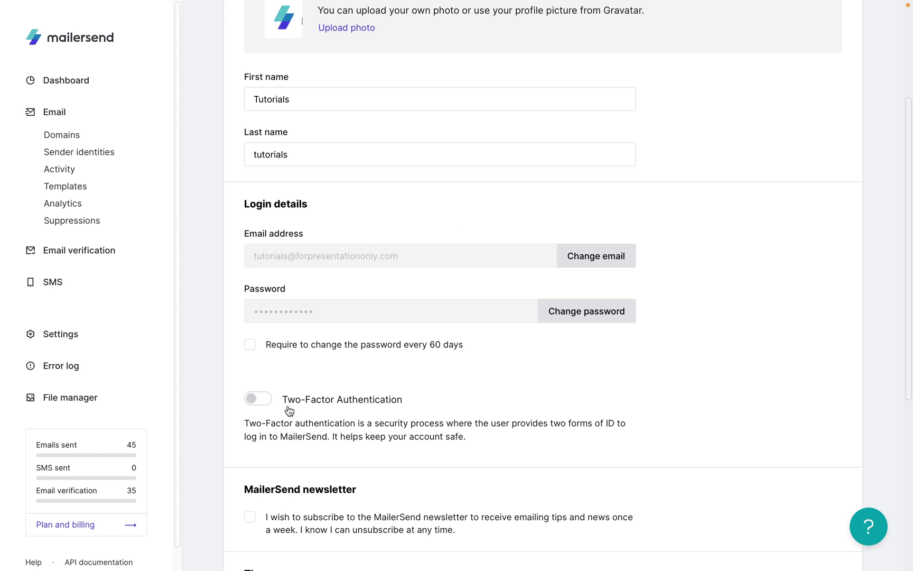
scroll(504, 345, "down", 5)
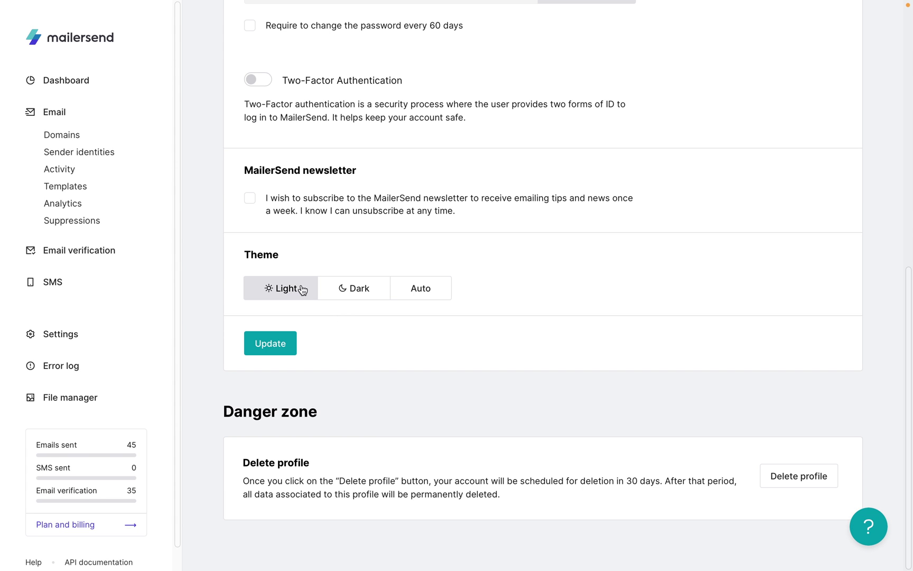
left_click(362, 289)
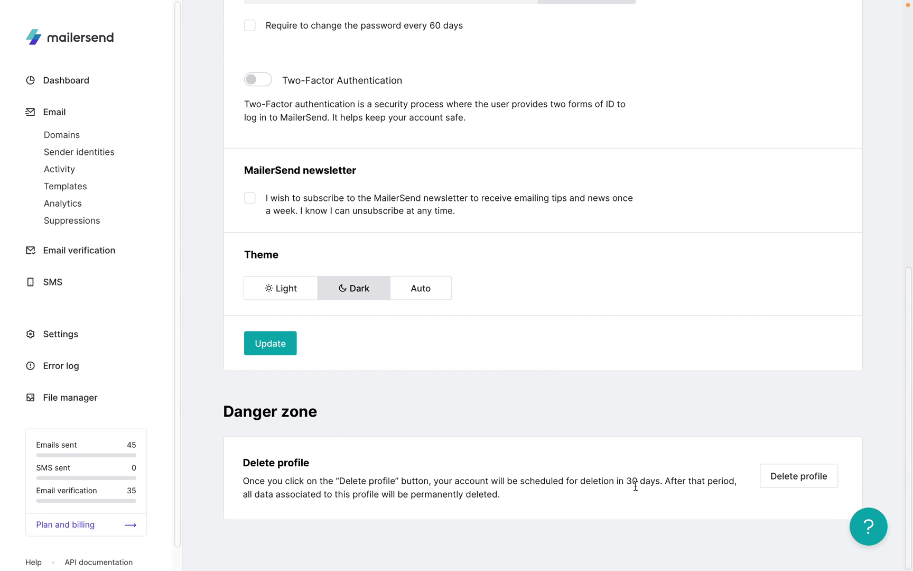
scroll(205, 389, "up", 10)
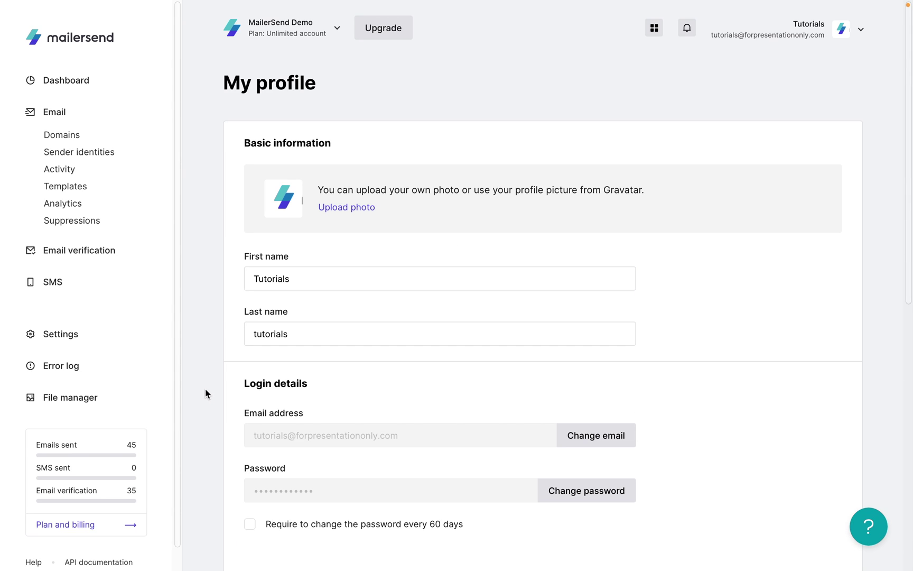